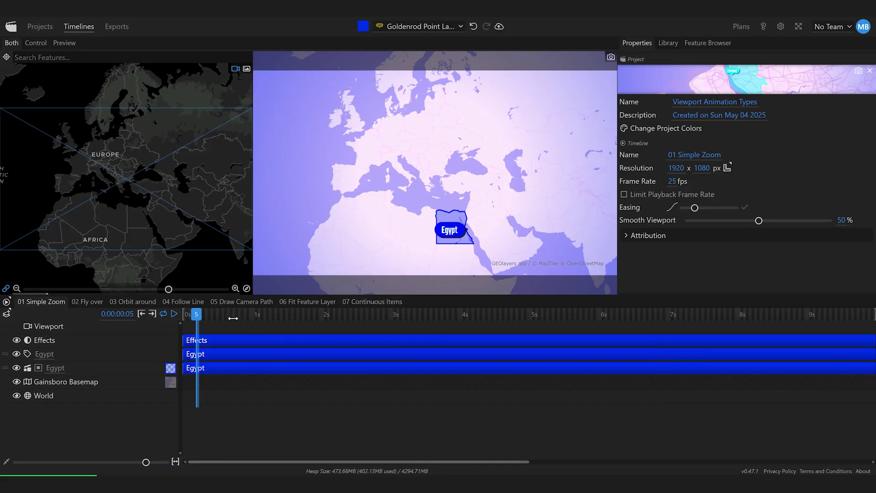
Step: Add a viewport item at 1 second on the 01 Simple Zoom timeline and fit its view to the Egypt layer
drag(252, 320, 251, 319)
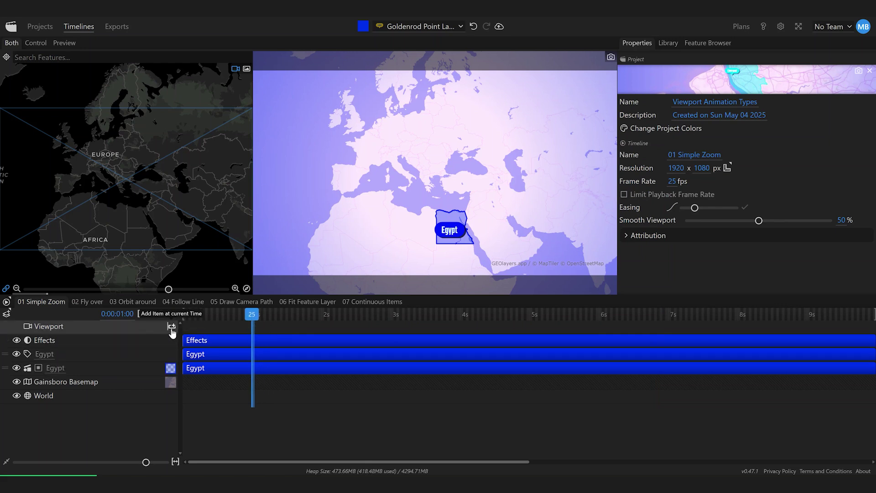
click(172, 327)
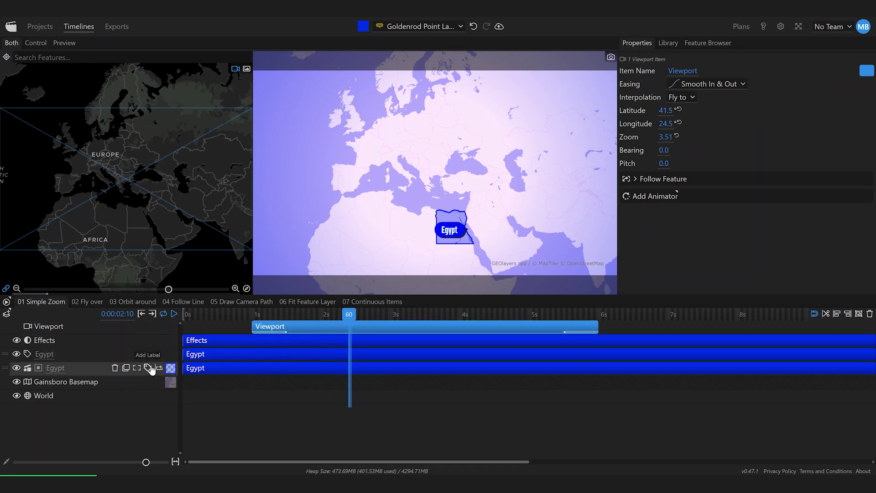
click(137, 369)
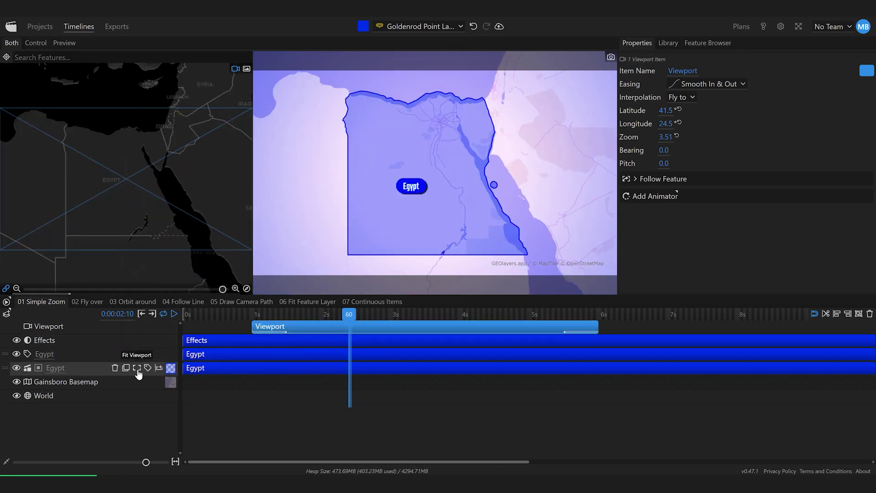
Step: Tilt and rotate the Egypt view to a pitch of about 48.5° and a bearing of about -18.4°, and preview the zoom
drag(444, 232, 446, 239)
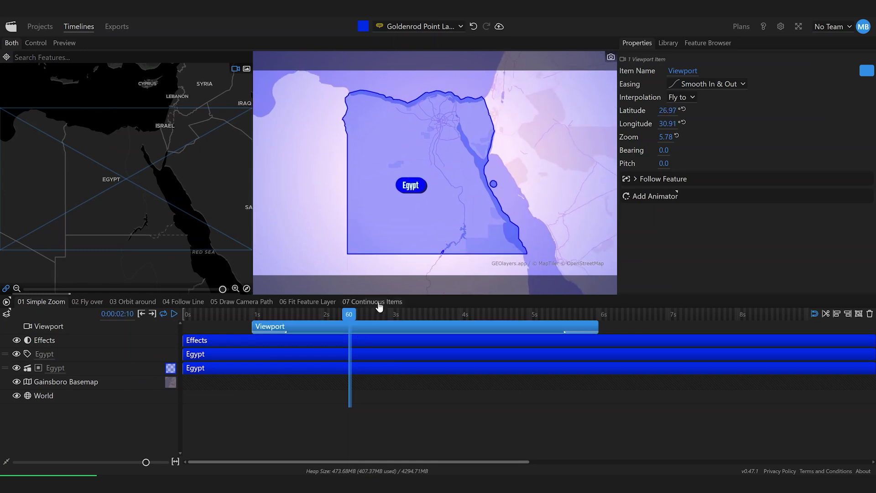
drag(405, 247, 395, 204)
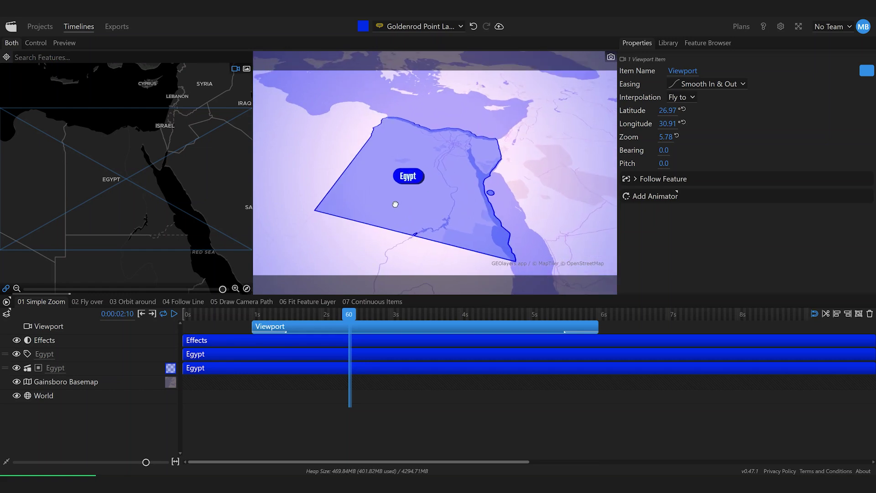
mouse_move(300, 315)
mouse_down()
mouse_move(227, 314)
mouse_move(316, 315)
mouse_up()
drag(367, 338, 625, 342)
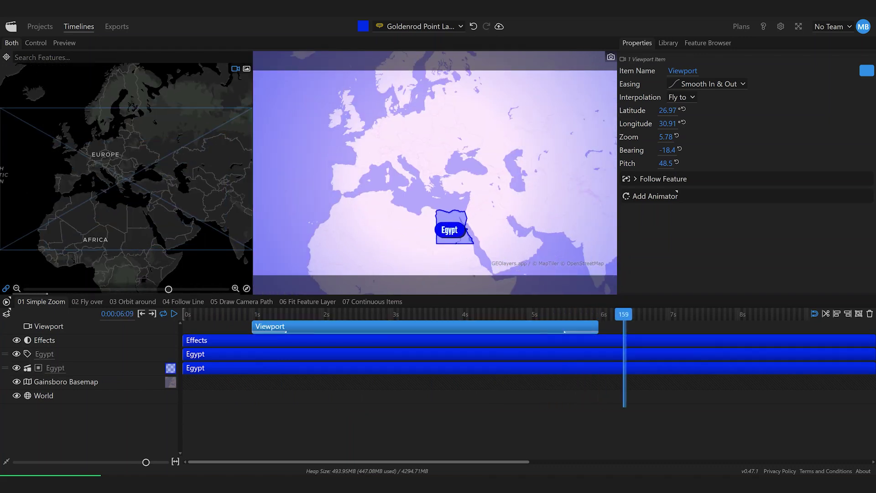
key(space)
Step: Try the Snappy In & Out and Snappier In & Out easings on the viewport item, and set its easing to Back In & Out
click(714, 86)
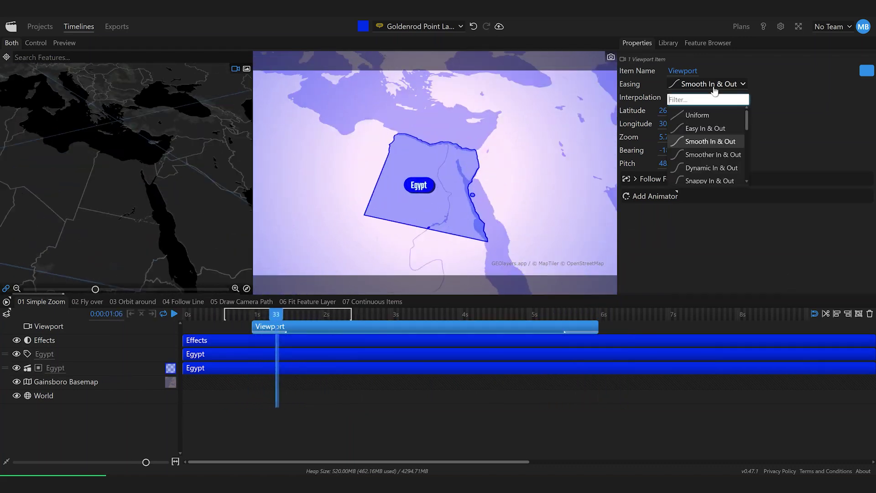
scroll(748, 131, down, 2)
scroll(747, 130, down, 3)
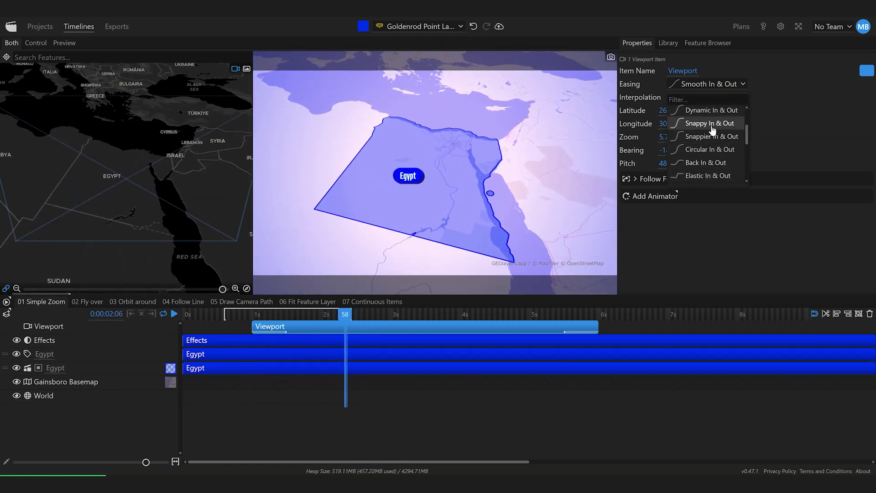
click(710, 125)
click(730, 84)
click(711, 121)
click(731, 86)
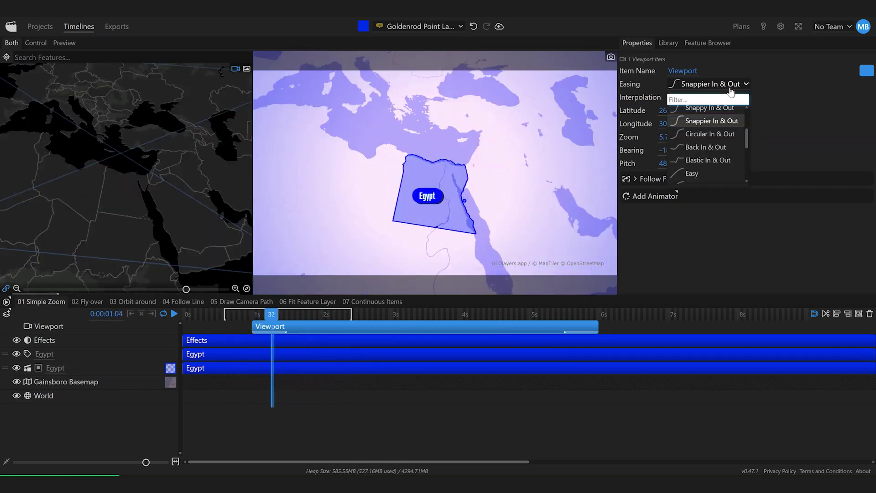
click(708, 147)
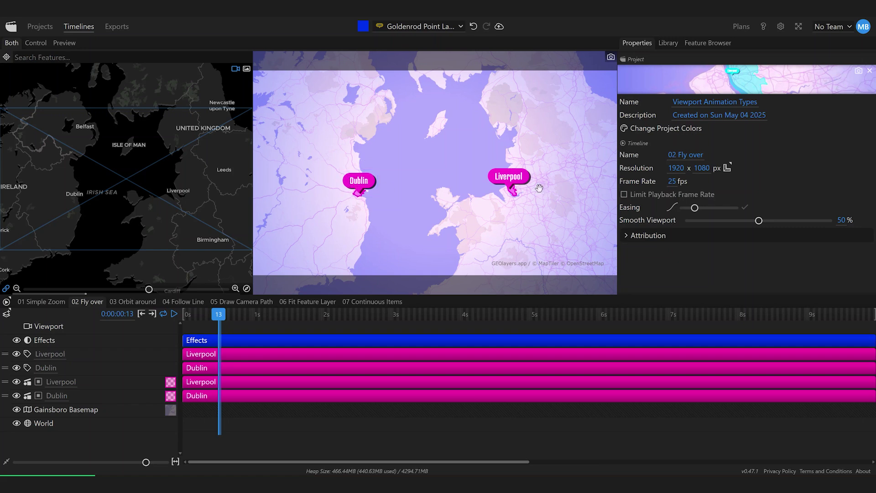
Step: Add a viewport item spanning the visible length of the 02 Fly over timeline and split it at 4 seconds
click(257, 328)
drag(277, 332, 178, 327)
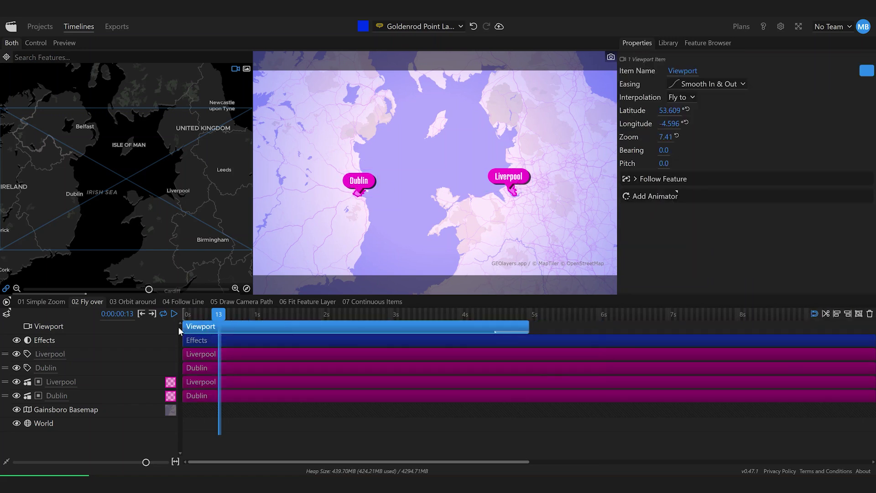
drag(510, 330, 870, 328)
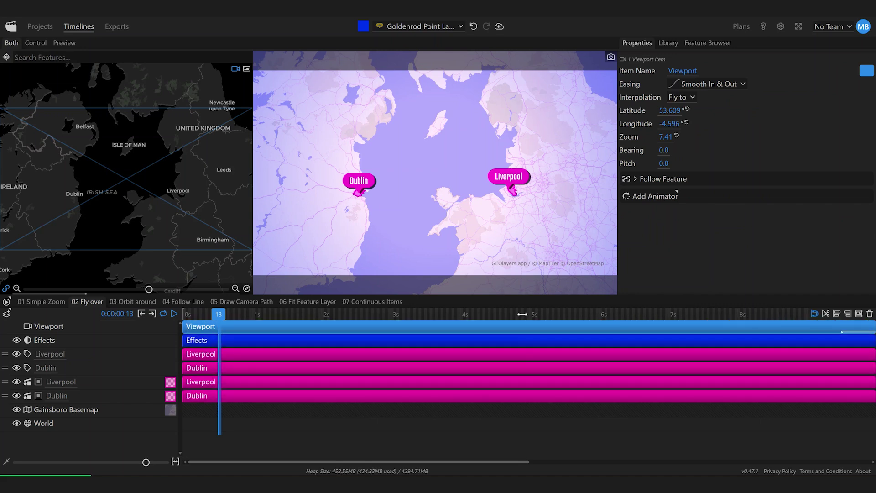
drag(462, 315, 465, 315)
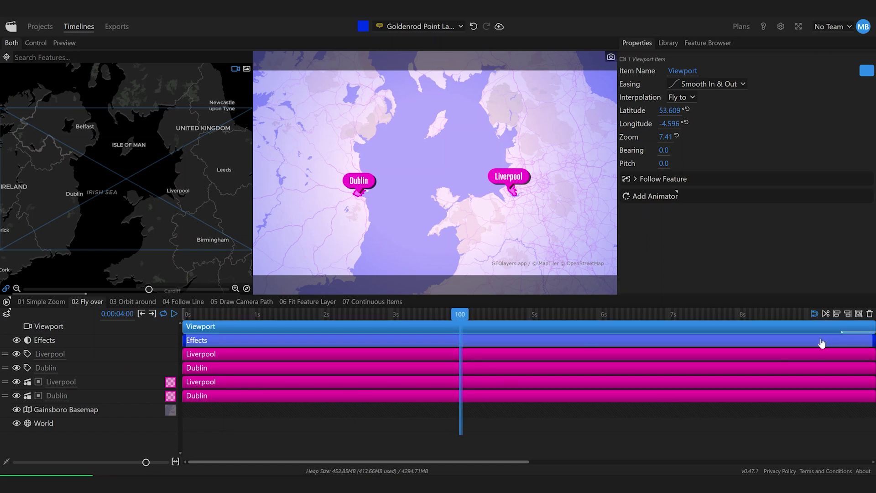
click(827, 314)
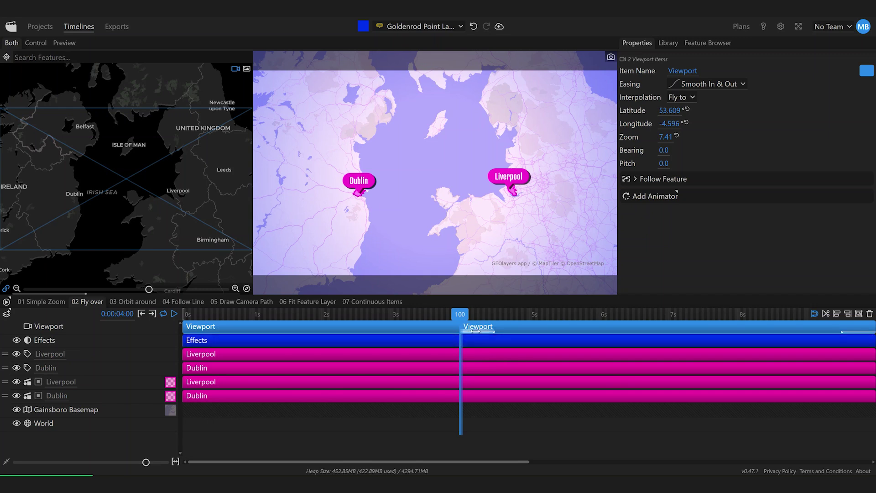
Step: Fit the first viewport item to the Dublin layer and the second viewport item to the Liverpool layer
drag(460, 314, 351, 314)
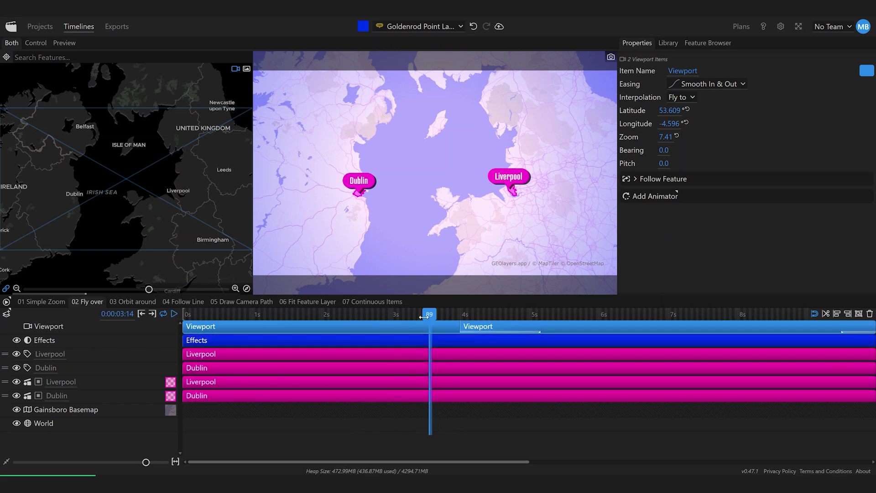
drag(340, 315, 322, 314)
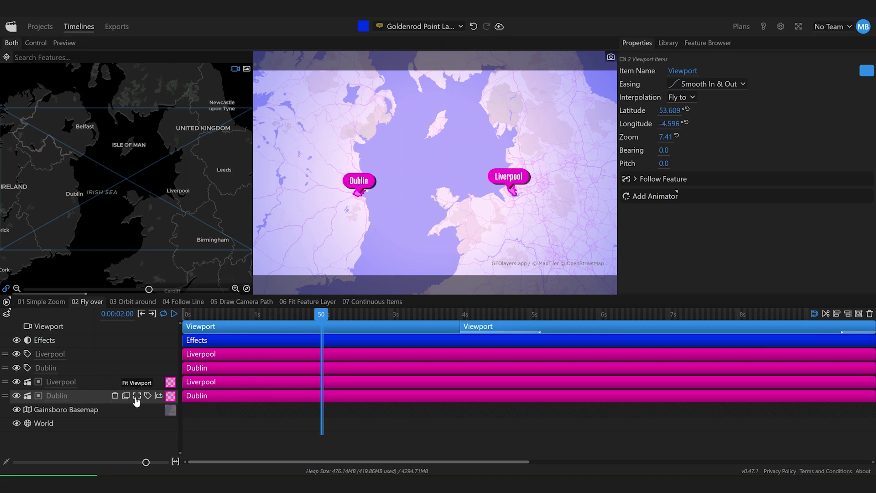
click(136, 396)
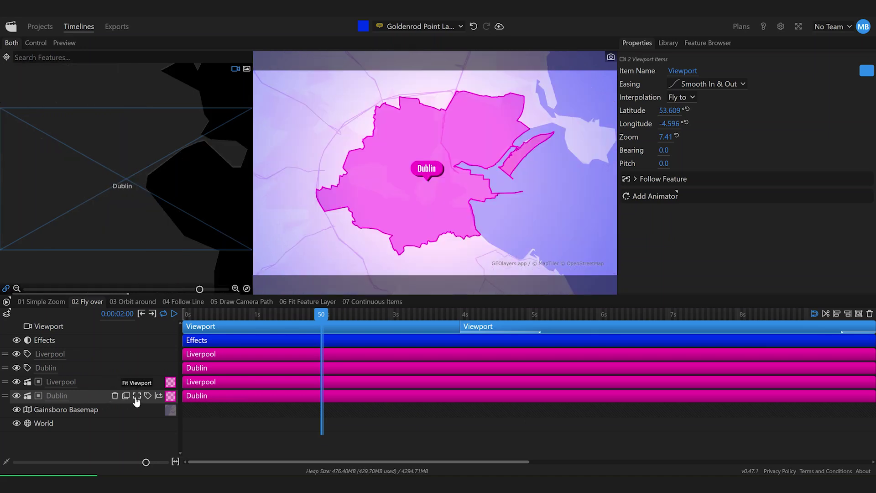
click(606, 315)
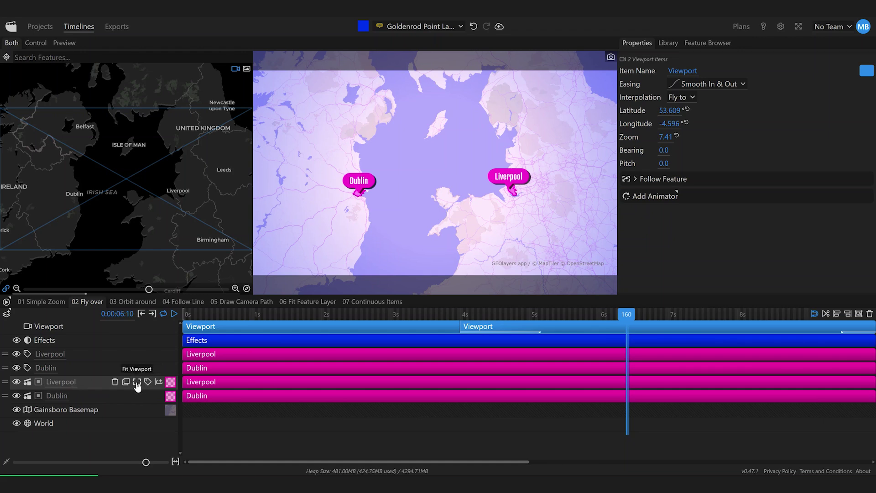
click(137, 386)
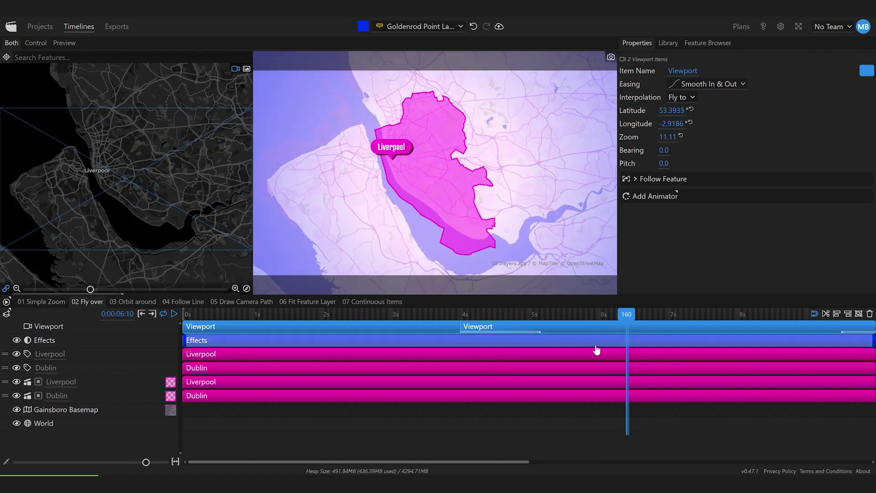
Step: Play back and scrub through the flight from Dublin to Liverpool to examine the transition
drag(626, 315, 381, 317)
key(space)
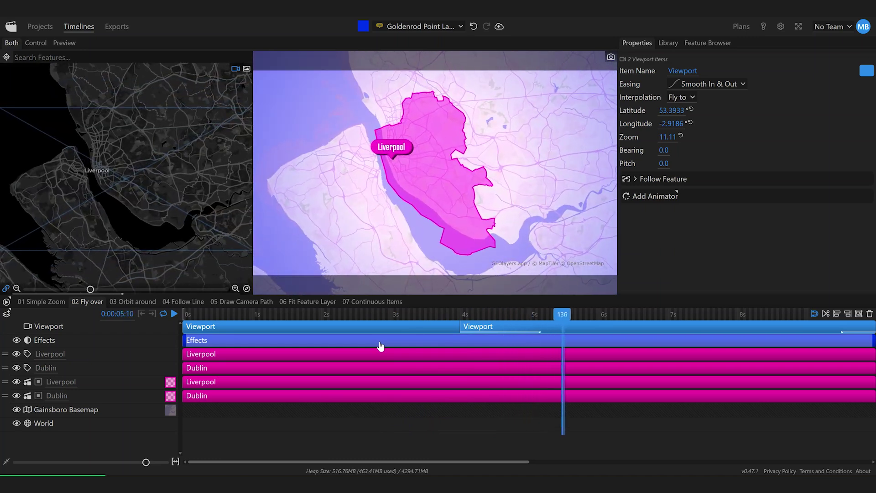
click(405, 314)
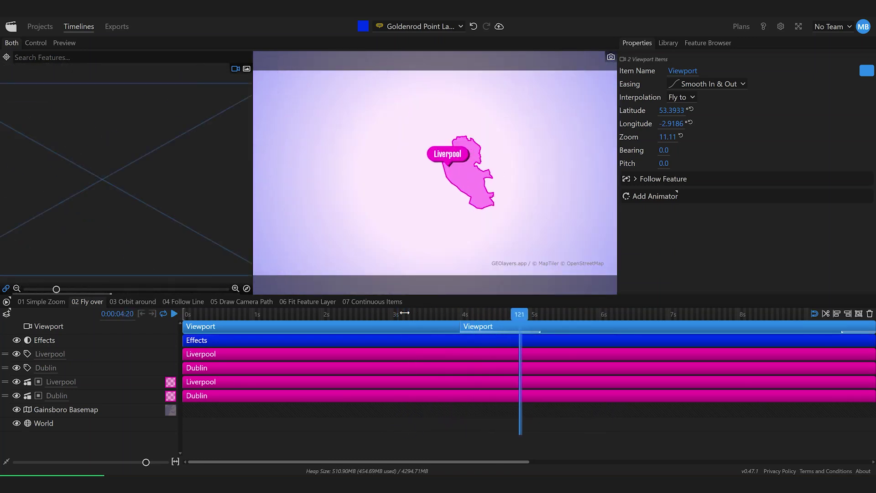
click(411, 313)
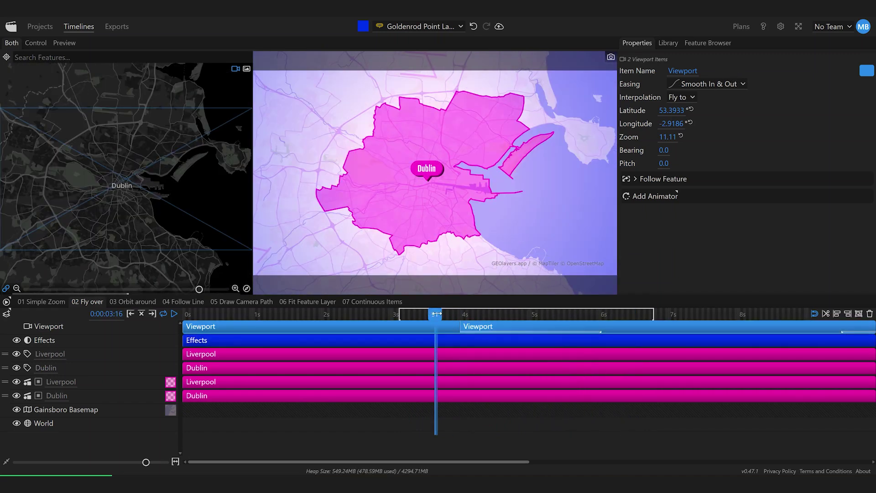
drag(442, 314, 616, 335)
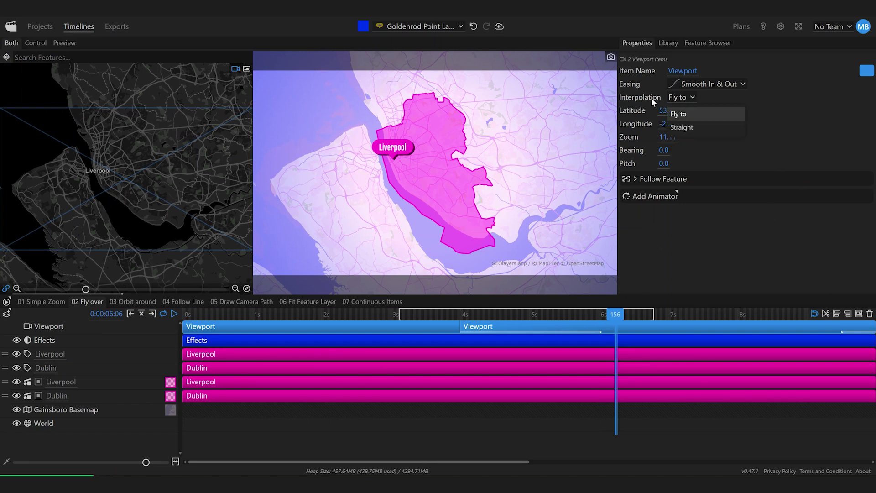
Step: Set the viewport items' interpolation to Straight and scrub through the move from Dublin to Liverpool
click(690, 129)
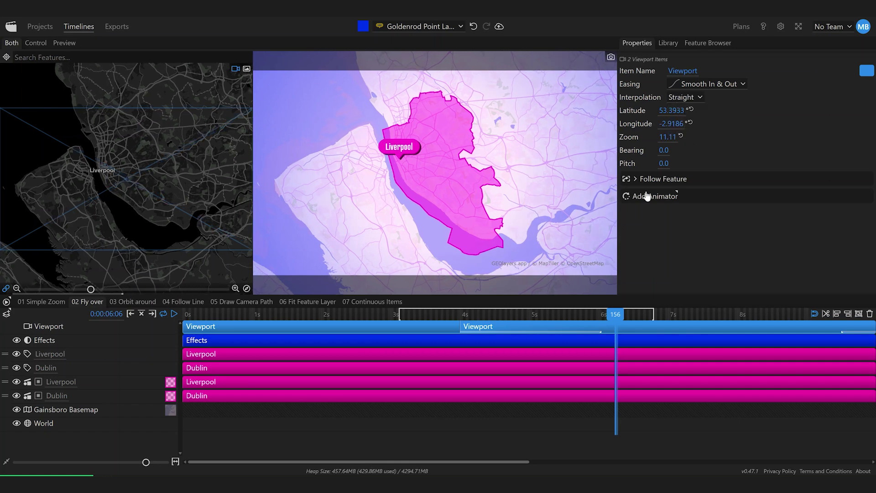
click(442, 314)
drag(441, 314, 624, 332)
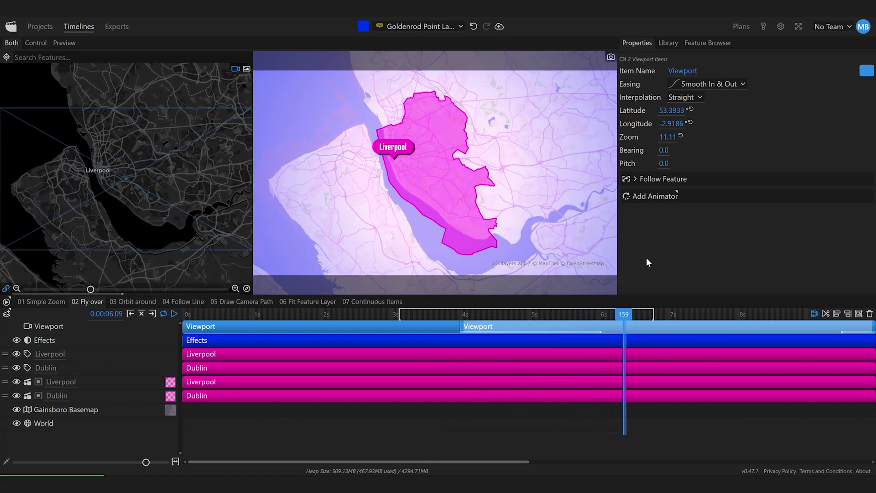
Step: Choose another easing preset for the fly-over viewport items and play back the move
click(729, 85)
drag(749, 125, 751, 151)
click(691, 142)
key(space)
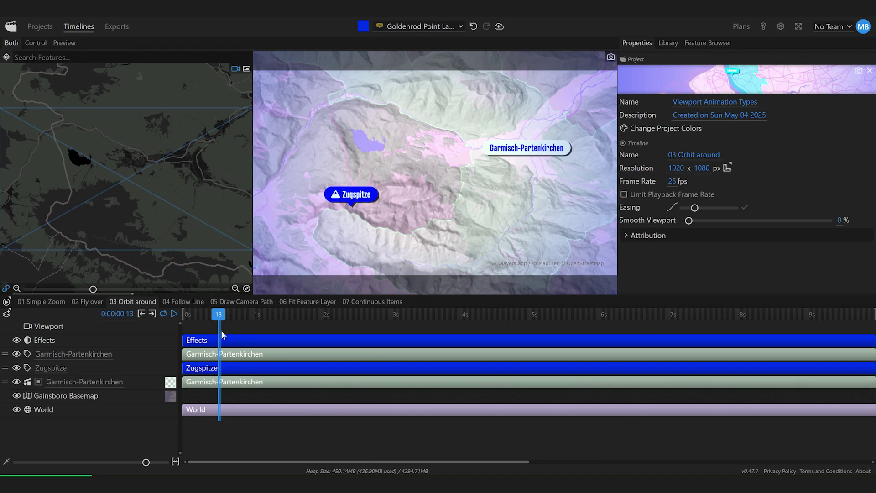
Step: Add a viewport item at 1 second on the 03 Orbit around timeline and extend it to about 10 seconds
click(252, 328)
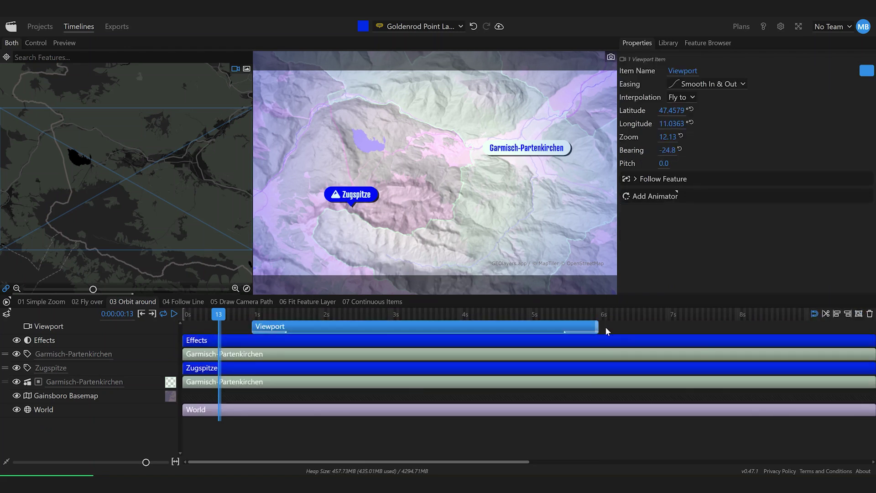
drag(599, 327, 871, 327)
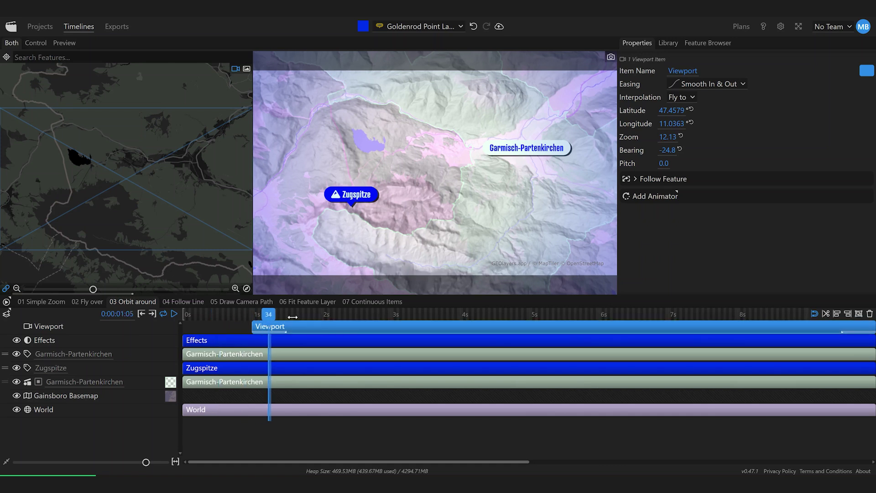
Step: Frame the viewport item on the Zugspitze summit with zoom about 14.17, bearing about -7.2° and pitch about 63.5°
drag(311, 314, 352, 314)
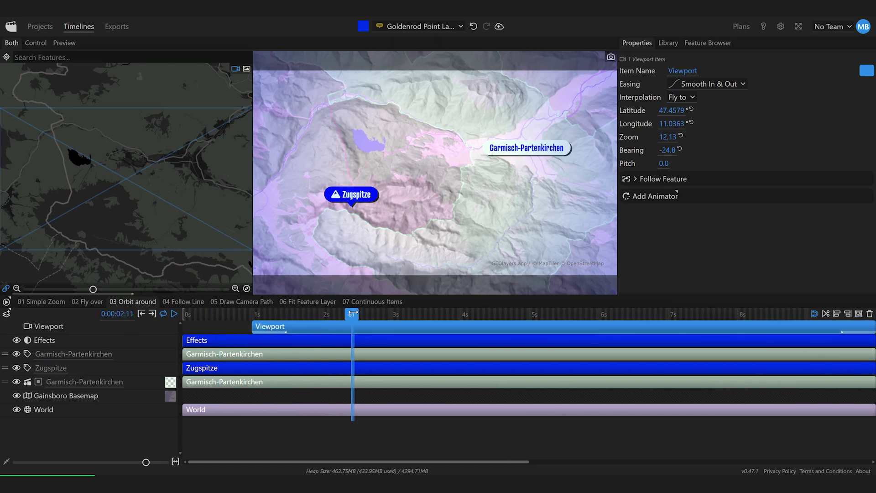
scroll(354, 208, up, 5)
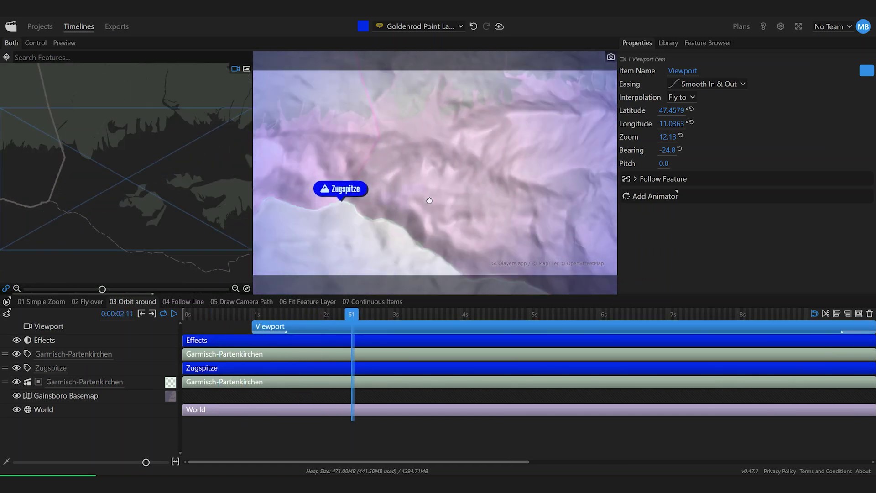
drag(439, 210, 433, 197)
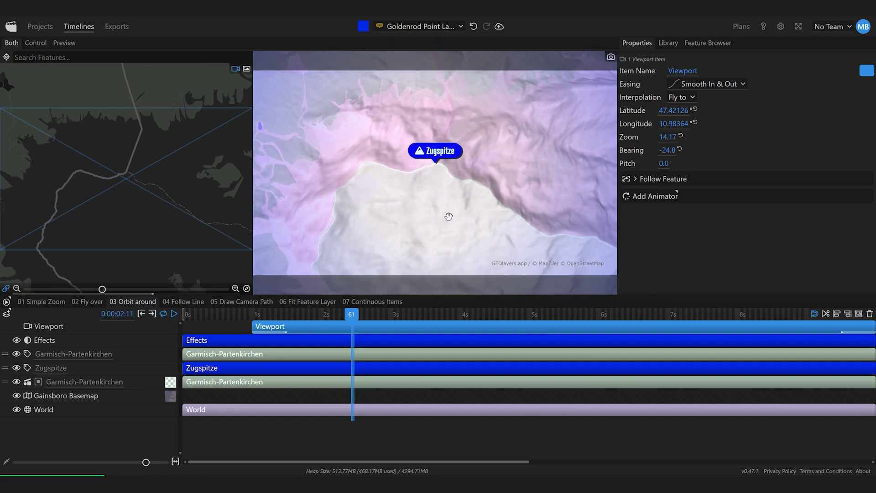
drag(458, 170, 469, 121)
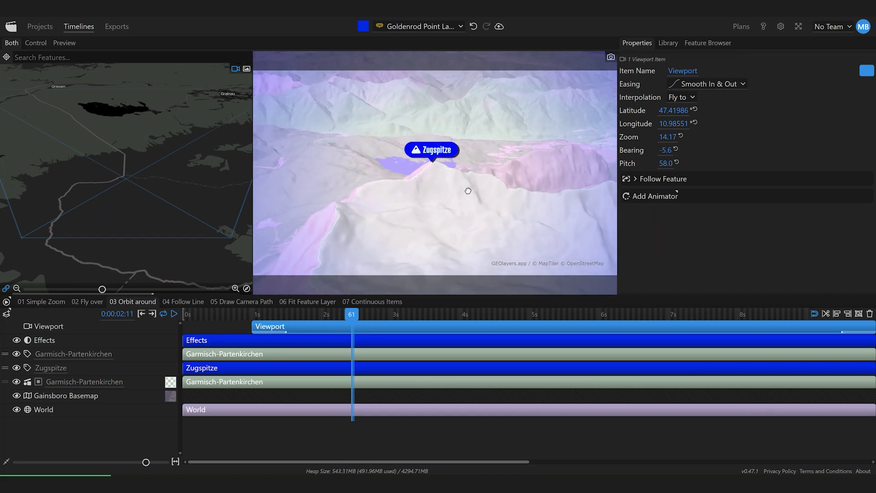
drag(471, 195, 469, 189)
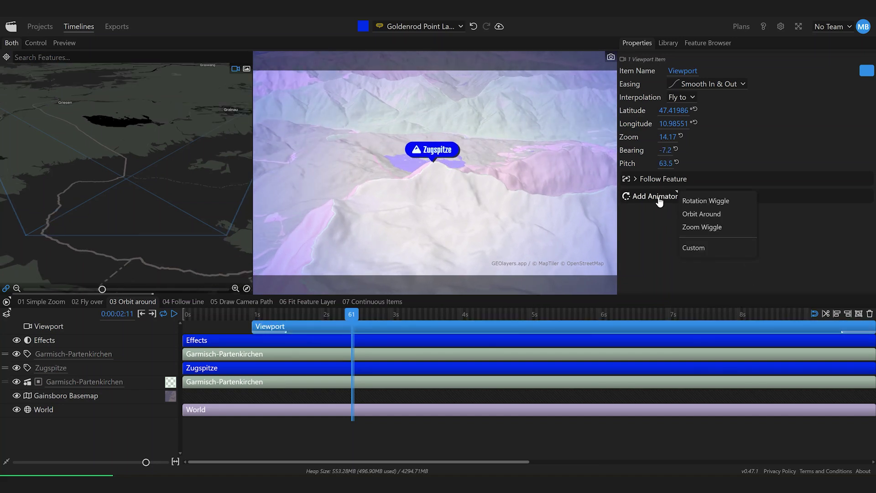
Step: Add an Orbit Around animator to the Zugspitze viewport item and preview the rotation
click(714, 220)
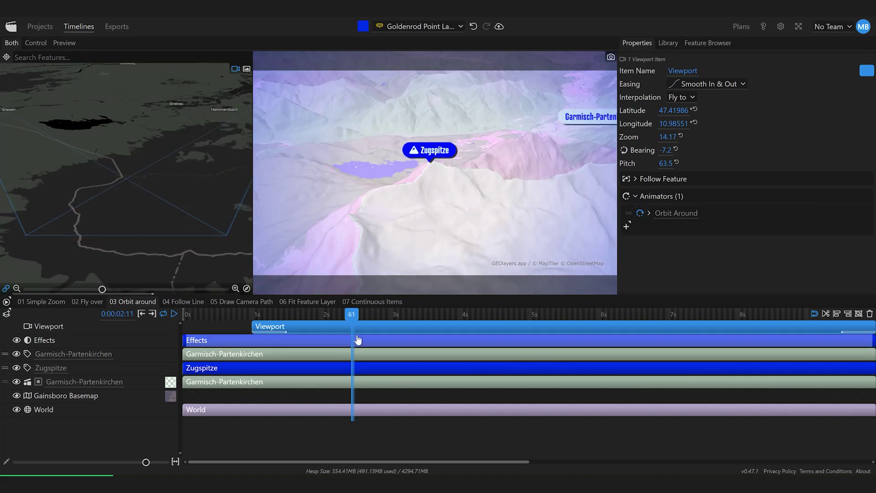
drag(345, 314, 274, 315)
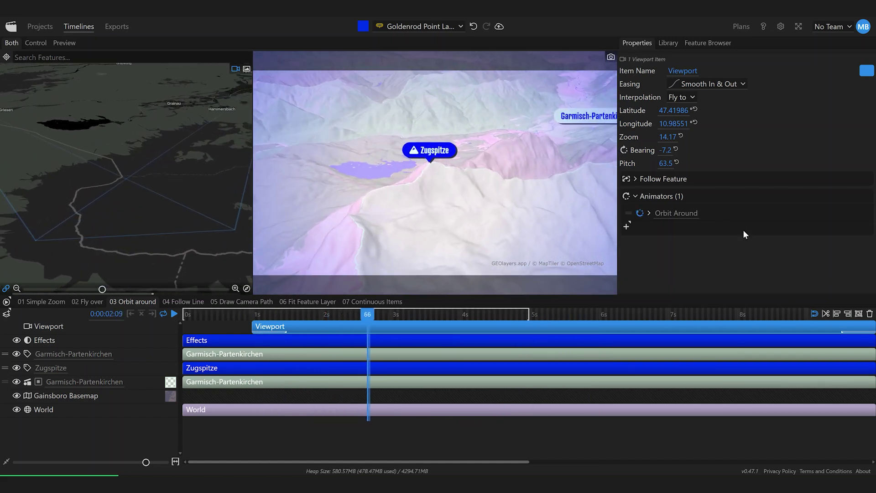
Step: Expand the Orbit Around animator's settings and set its duration to 60 seconds
click(649, 214)
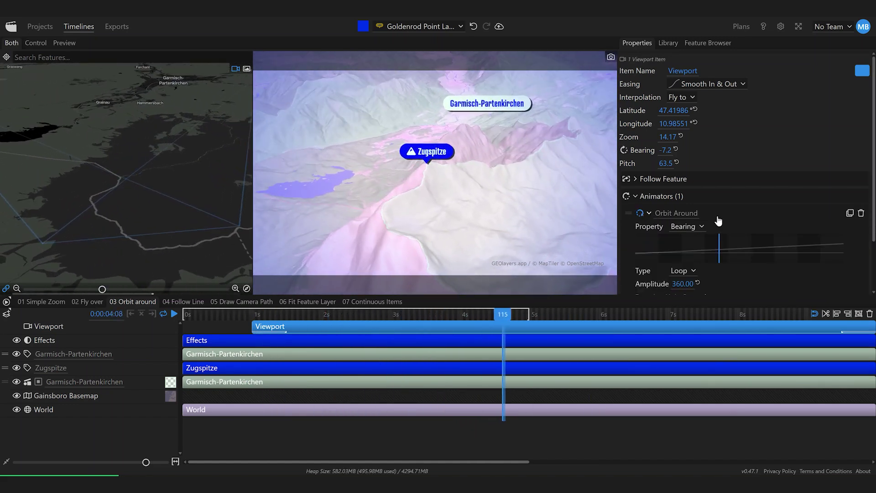
scroll(736, 215, down, 2)
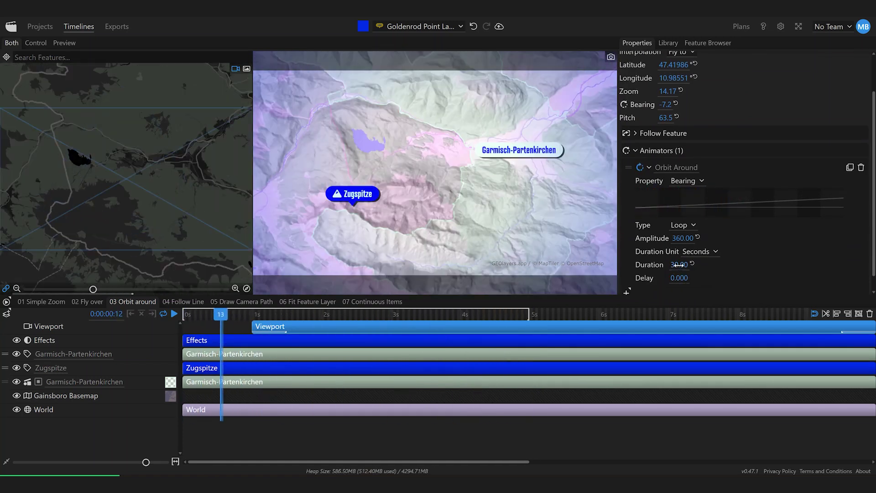
click(679, 265)
text(600)
click(737, 273)
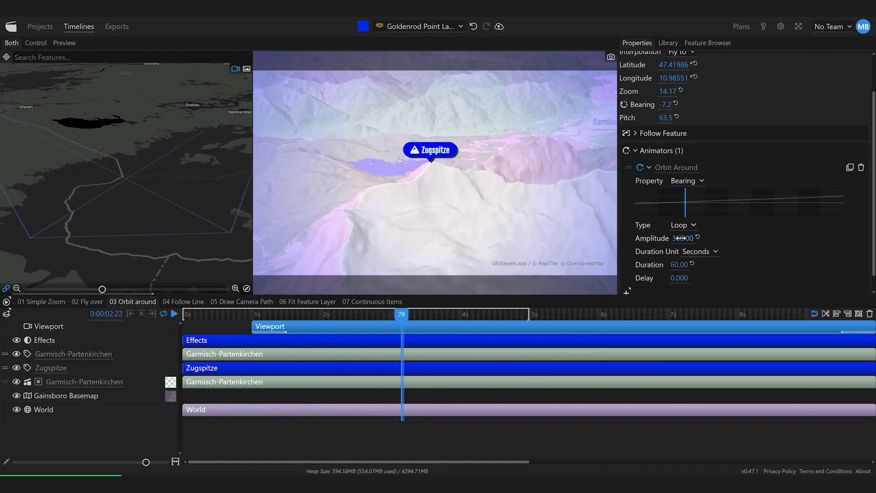
Step: Reverse the orbit direction by making the animator's 360 amplitude negative
click(675, 238)
text(-)
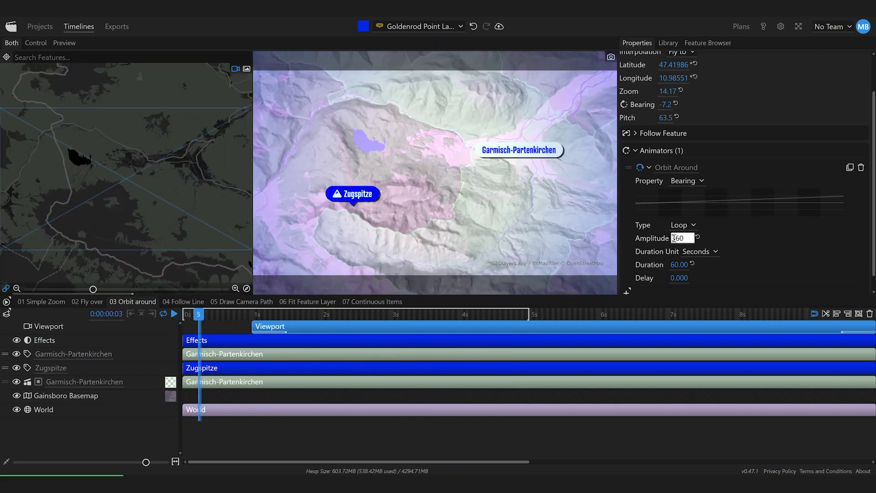
key(Return)
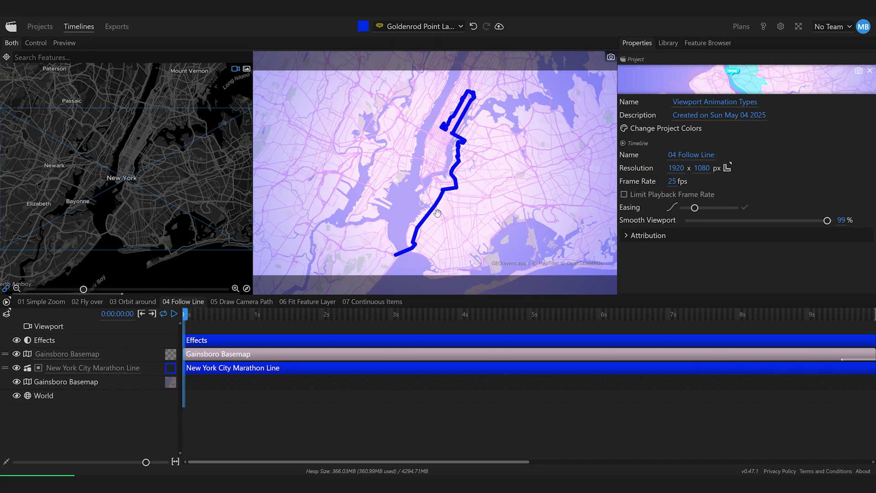
Step: Add two adjacent viewport items meeting at about 2.5 seconds on the 04 Follow Line timeline, extending the second to about 10 seconds and its transition to about 8 seconds
click(228, 327)
drag(228, 327, 214, 331)
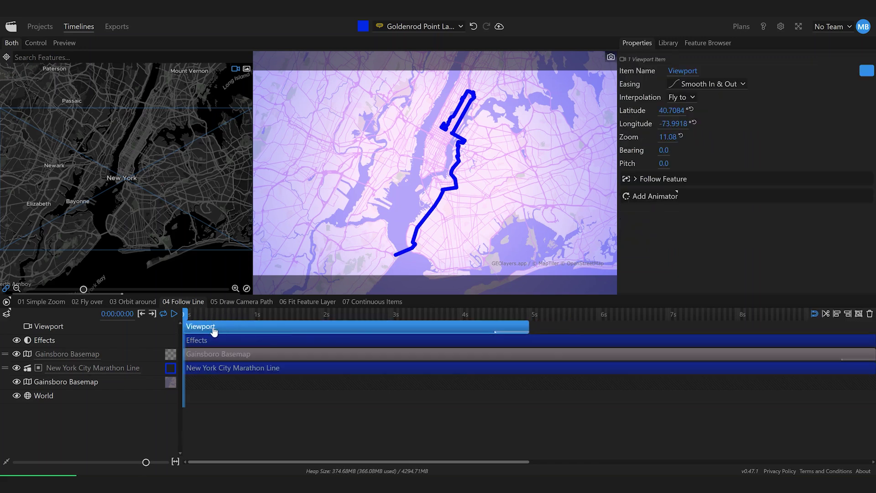
click(359, 330)
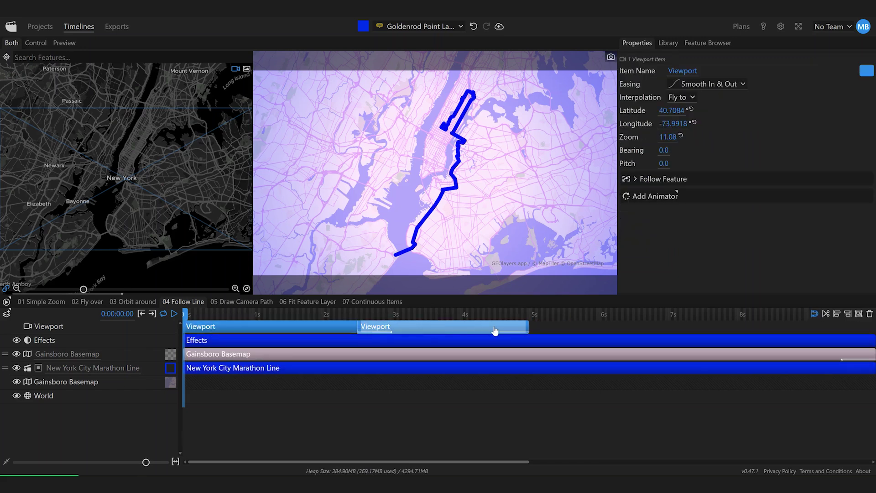
drag(529, 326, 872, 327)
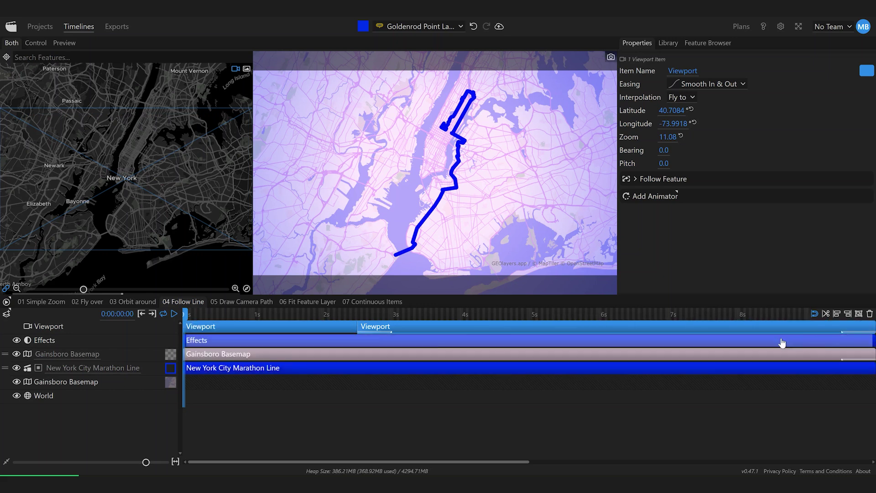
click(460, 331)
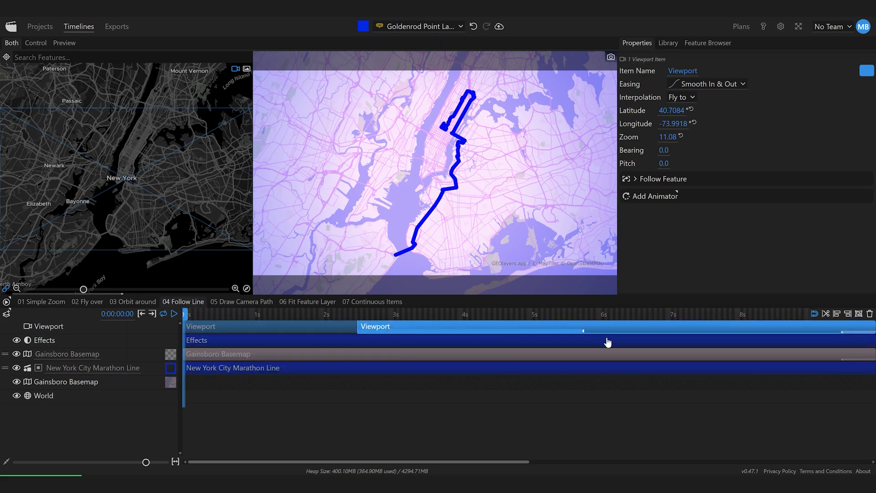
click(729, 347)
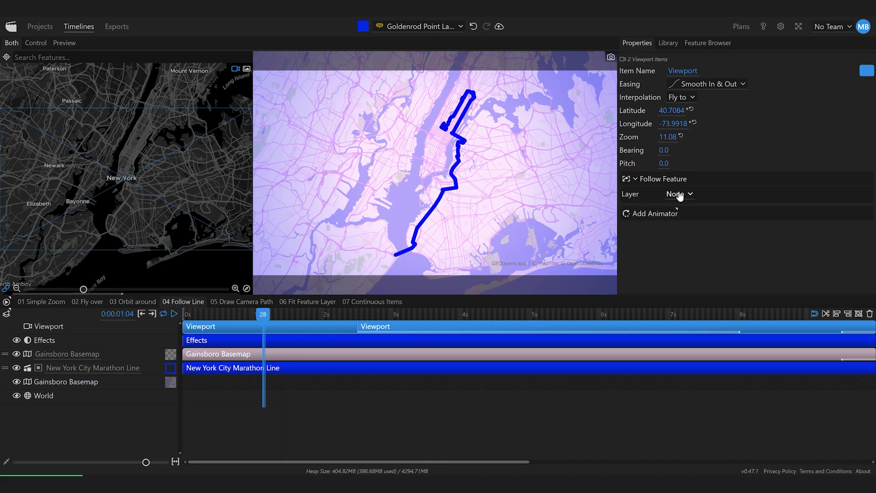
Step: Make both viewport items follow the New York City Marathon Line, with the first at zoom 15.48 and reduced line progress
click(680, 196)
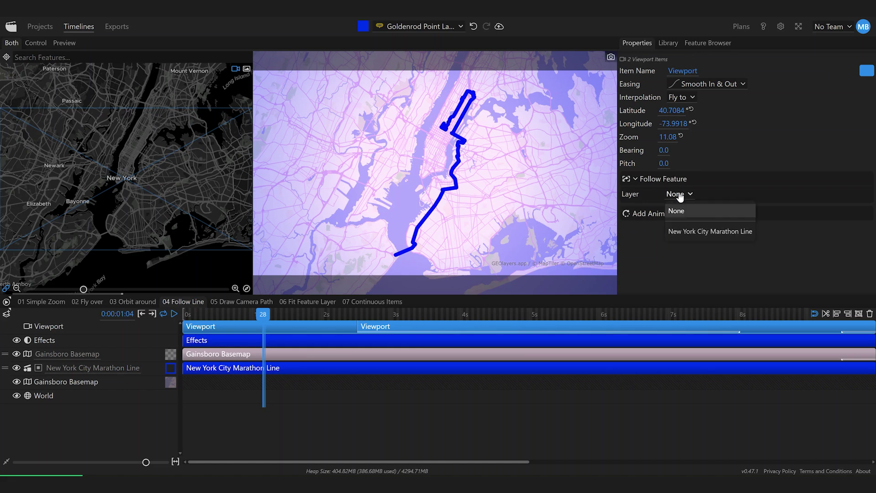
click(710, 231)
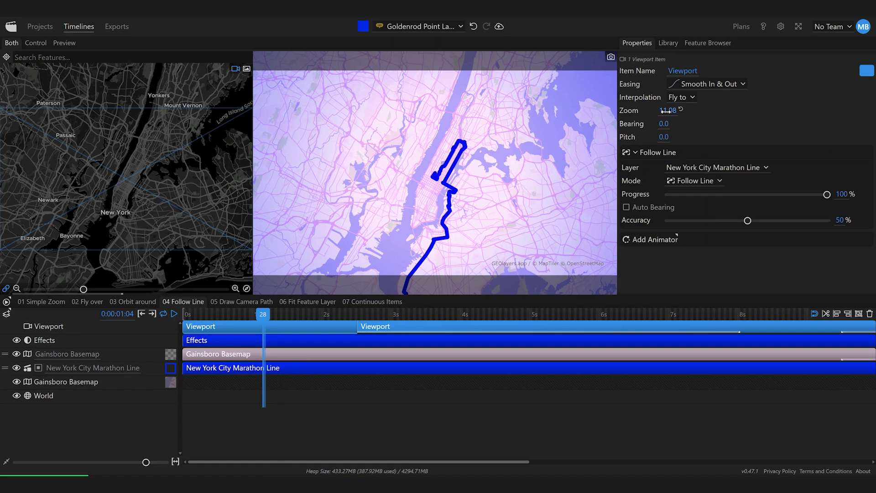
drag(669, 111, 686, 111)
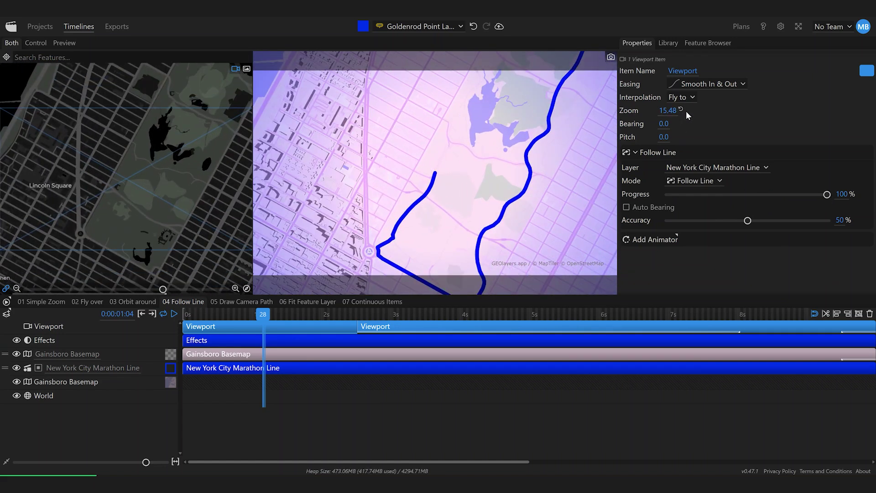
mouse_move(827, 194)
mouse_down()
mouse_move(788, 195)
mouse_move(810, 195)
mouse_up()
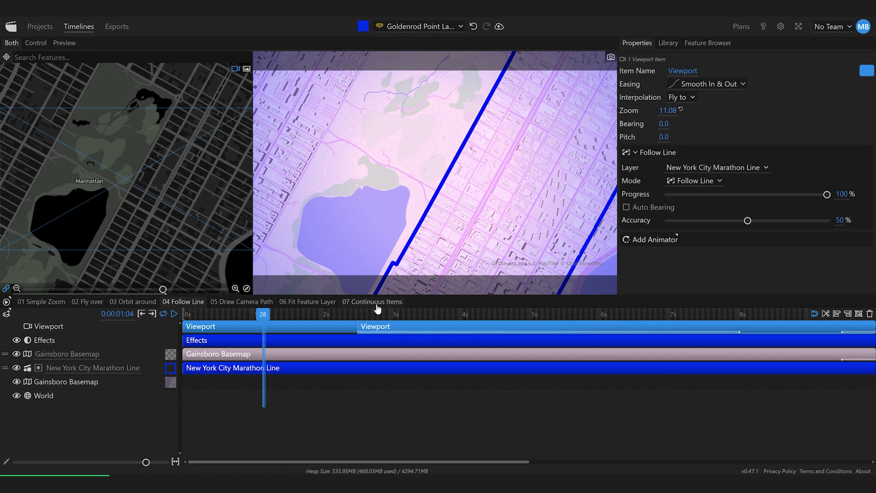
Step: Zoom the second viewport item in to 17.20 at the end of the marathon line
drag(395, 308, 763, 329)
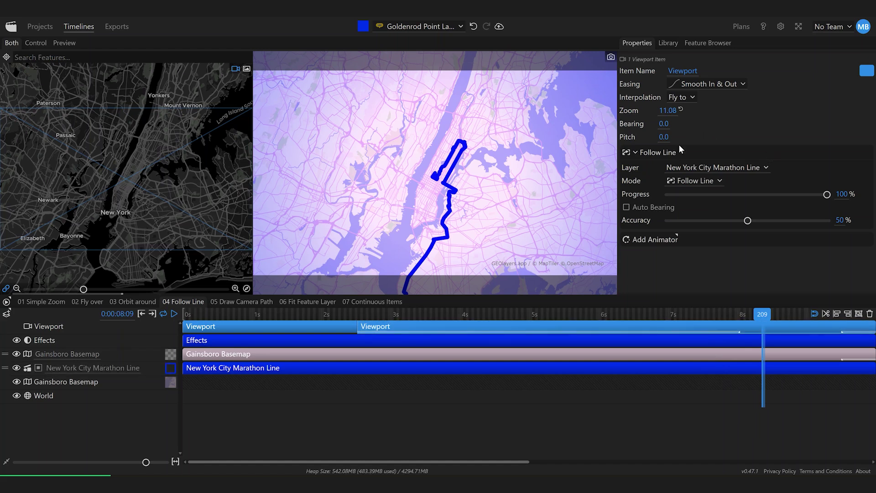
scroll(437, 186, up, 6)
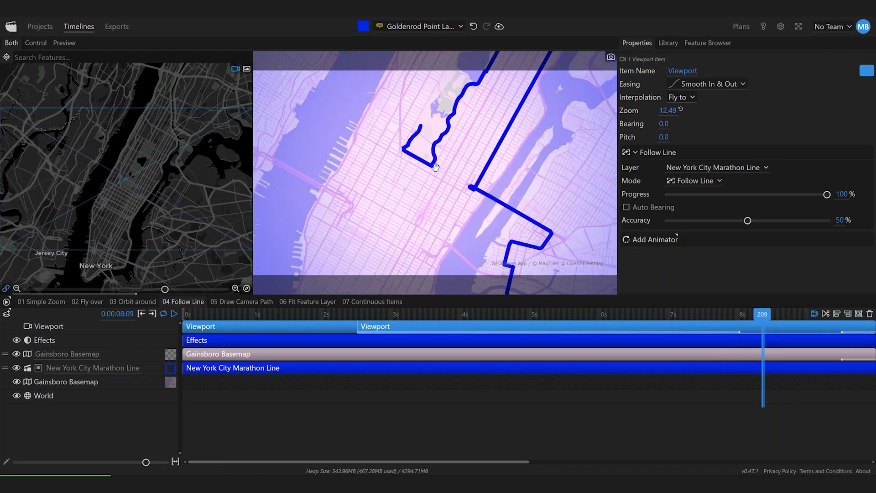
scroll(426, 183, up, 6)
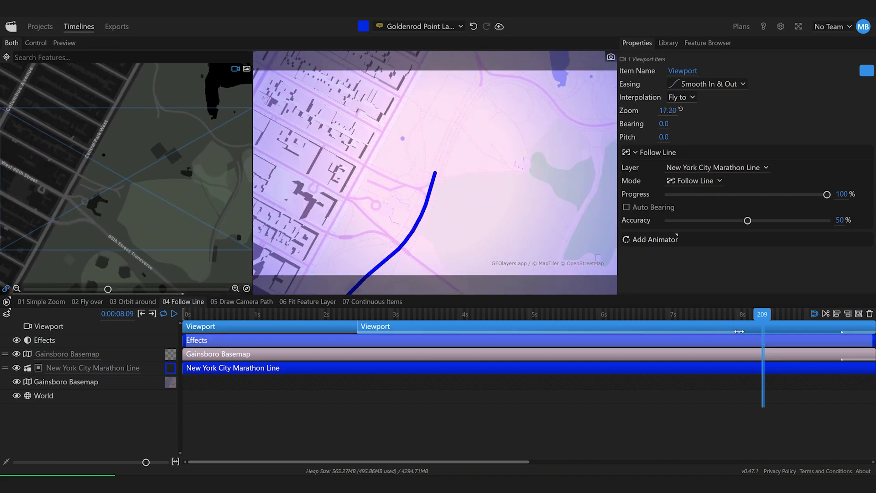
Step: Enable Auto Bearing and set pitch to 53.0 for both marathon viewport items, and play back the camera move
drag(763, 314, 326, 330)
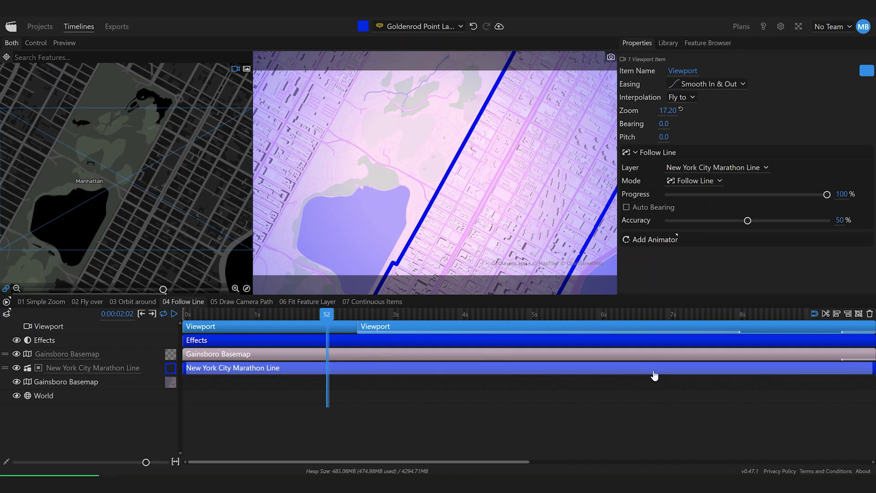
click(391, 326)
key(ctrl+a)
click(627, 207)
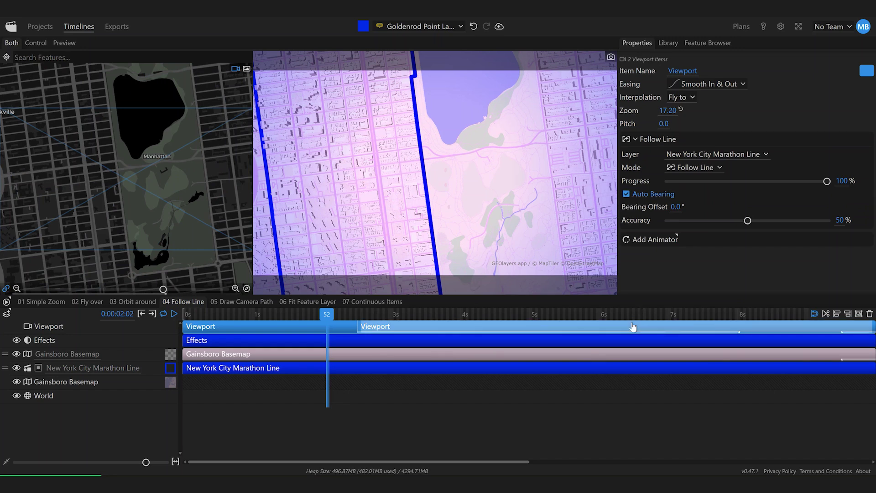
drag(670, 123, 695, 126)
key(space)
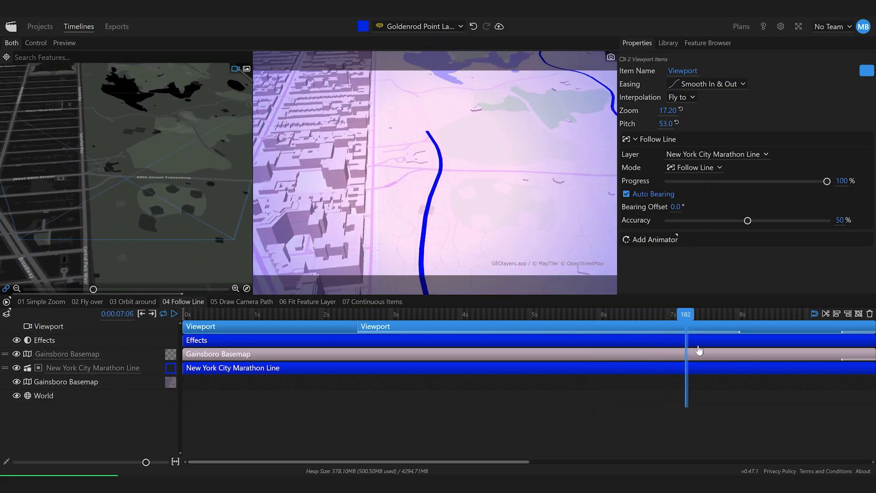
Step: Set the second viewport item's easing to Uniform and lower its Follow Line accuracy to about 25%
click(323, 406)
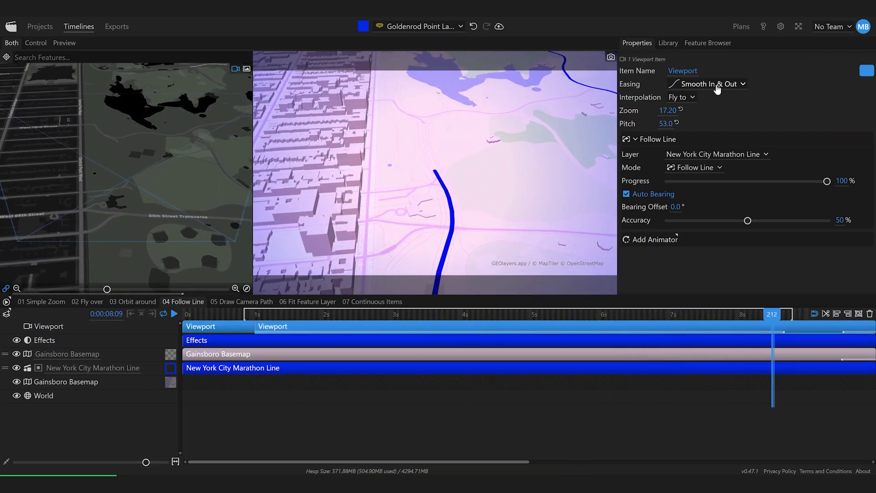
click(718, 85)
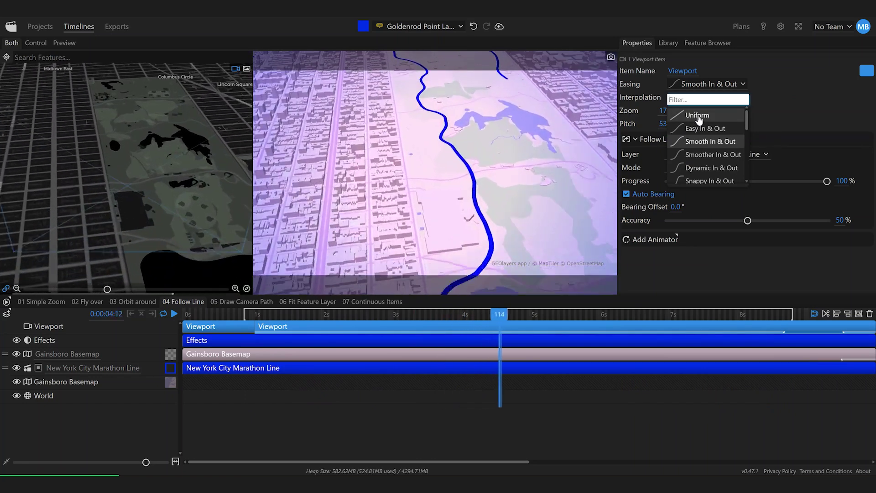
click(698, 117)
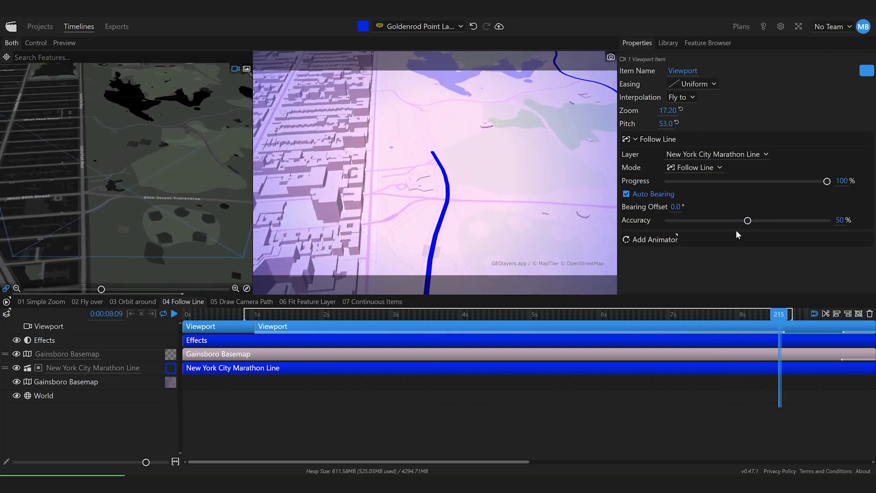
drag(739, 226, 708, 224)
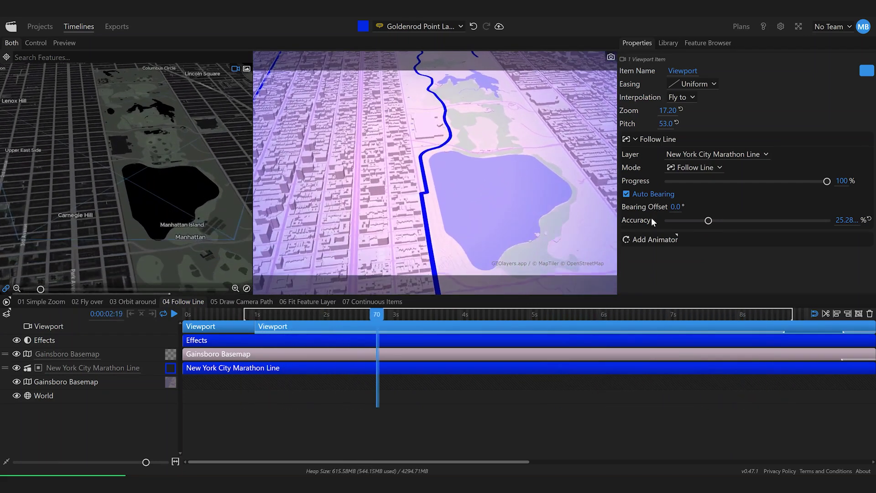
Step: Add a drawing layer on the 05 Draw Camera Path timeline and draw a line across London between the eastern Thames and the southwest
click(242, 301)
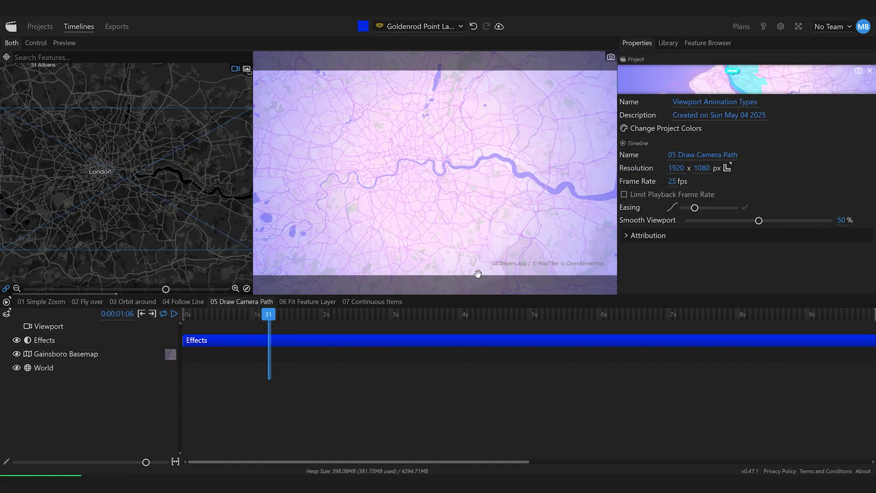
right_click(447, 170)
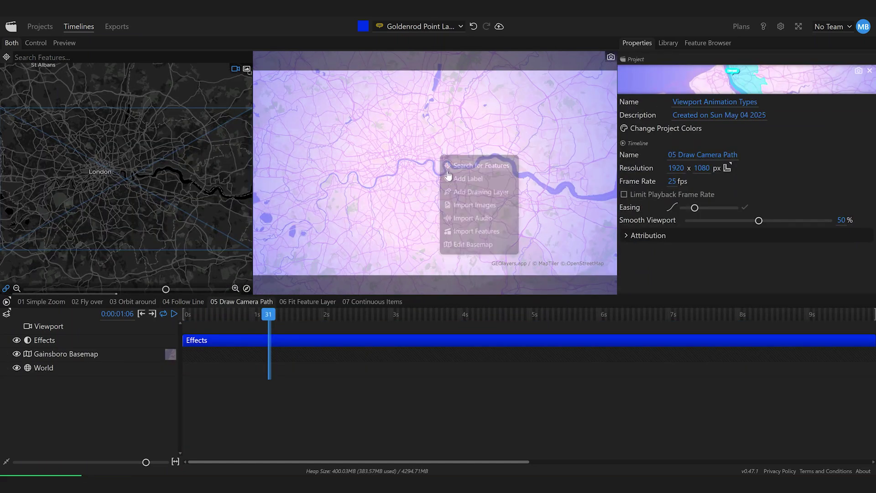
click(485, 201)
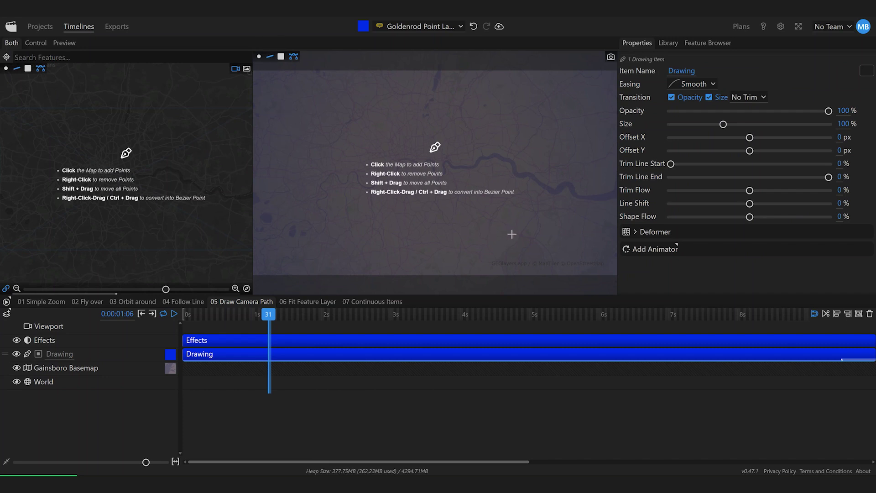
click(567, 183)
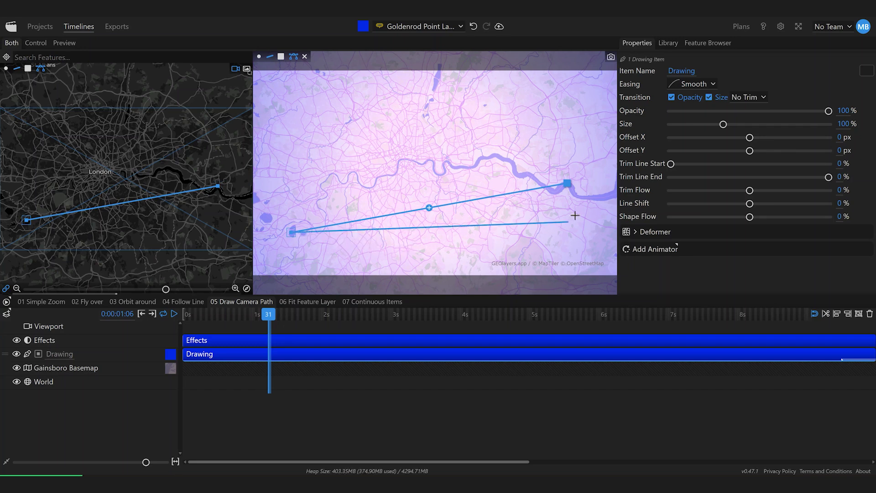
Step: Bend the drawn London line into a smooth arc with two added curve points and finish the drawing
mouse_move(429, 212)
mouse_down()
mouse_move(452, 169)
mouse_move(441, 172)
mouse_up()
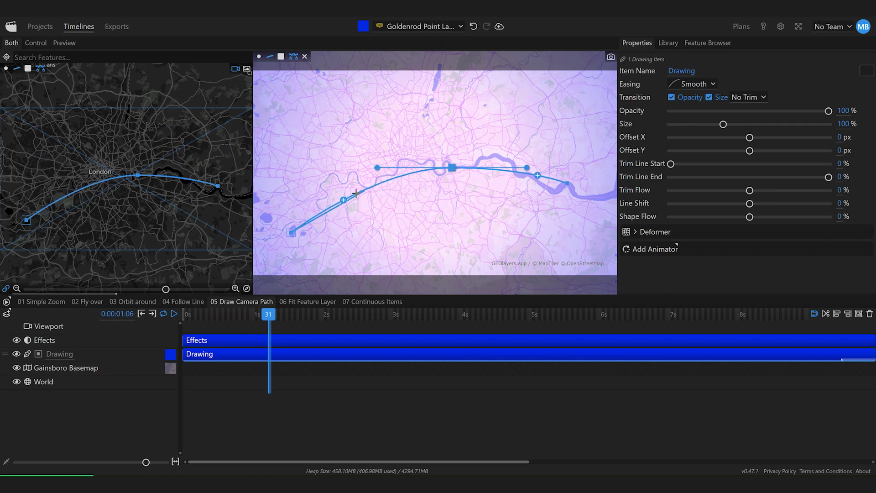
mouse_move(342, 208)
mouse_down()
mouse_move(337, 181)
mouse_move(369, 169)
mouse_up()
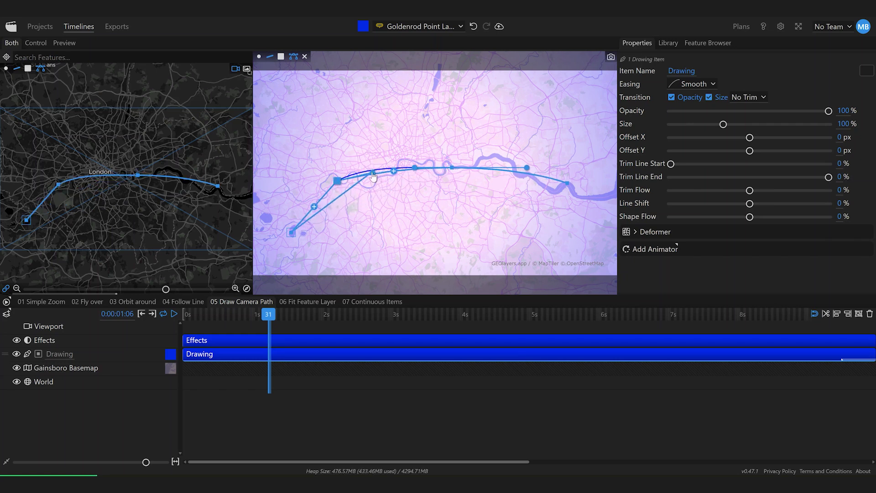
click(338, 181)
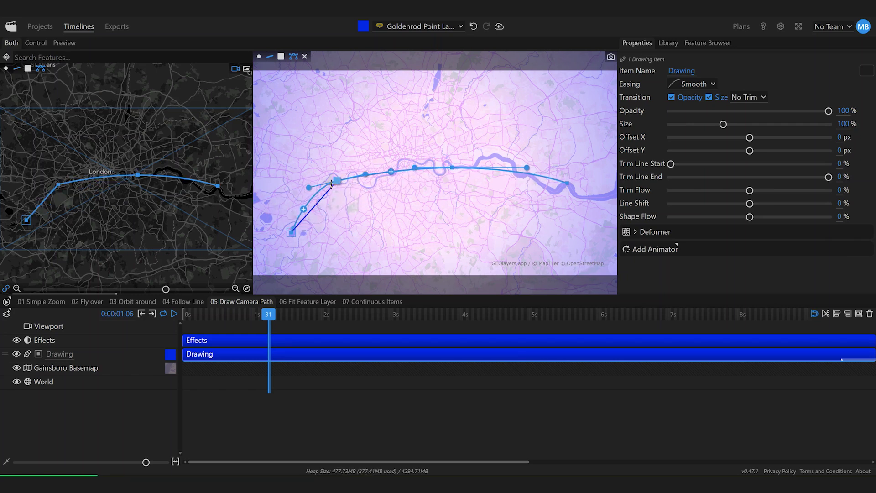
drag(453, 172, 474, 169)
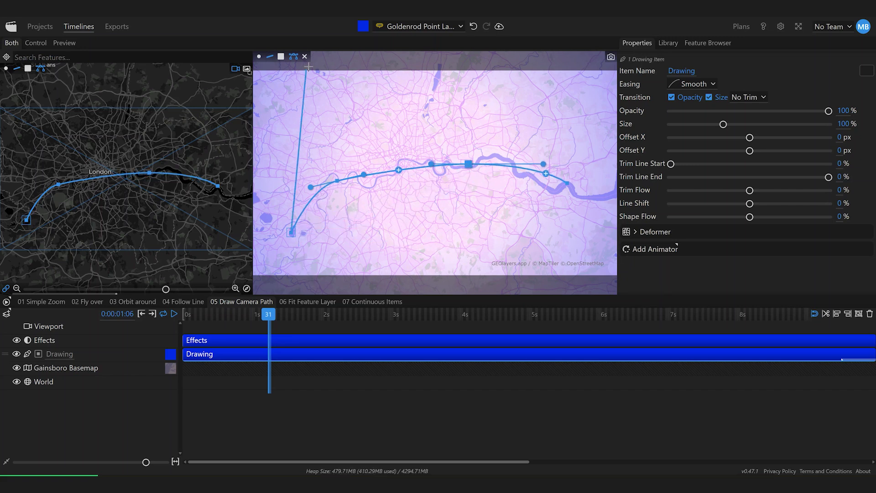
click(319, 446)
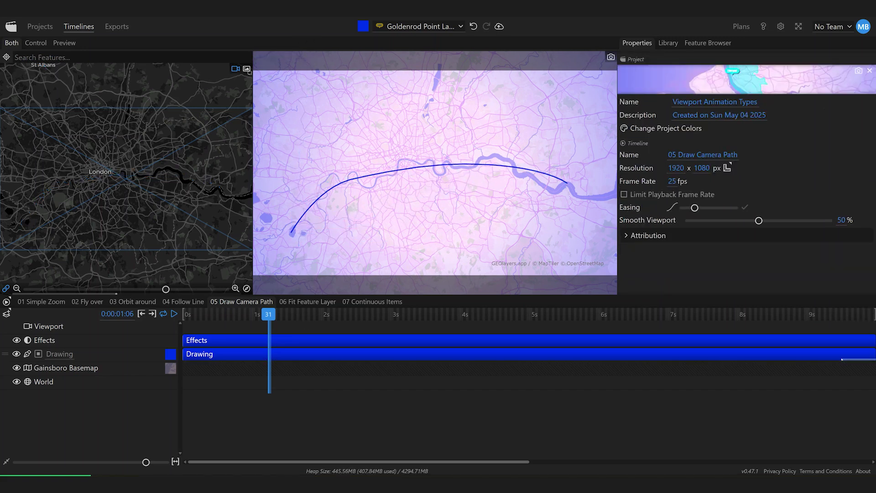
Step: Add viewport items that follow the Drawing line, setting the start item's zoom to 11.49 and the end item's zoom to 13.09
click(232, 326)
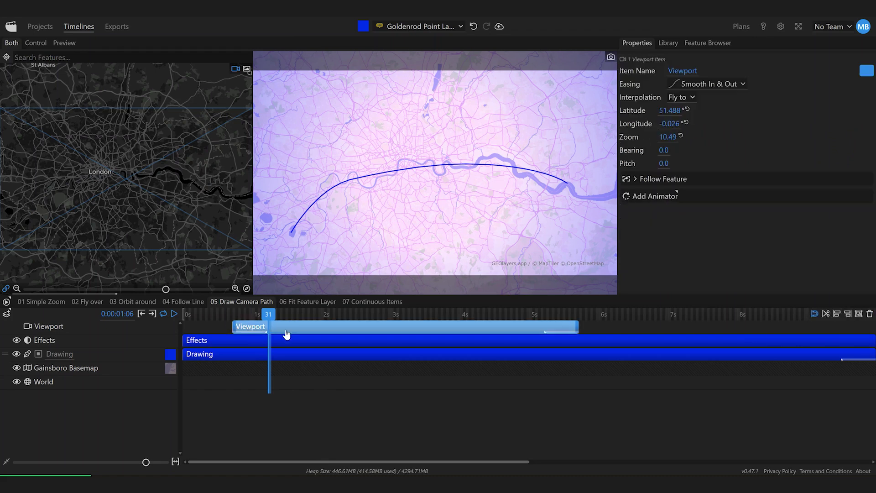
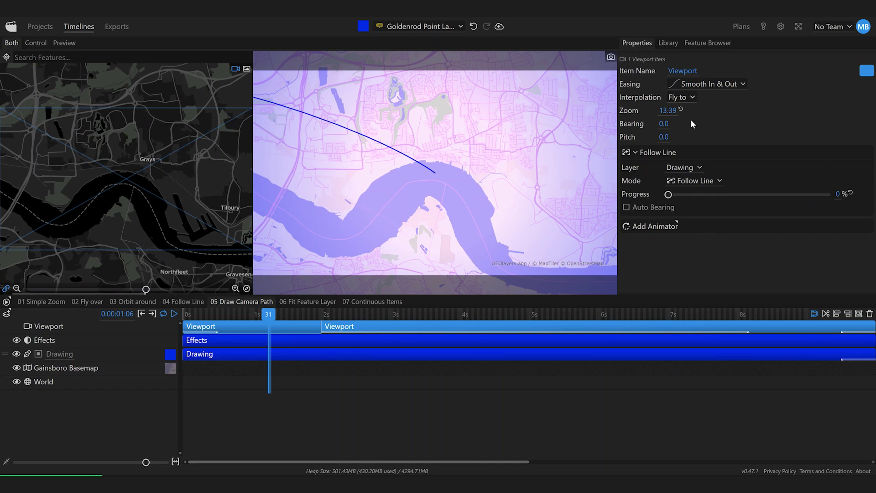
drag(664, 110, 657, 110)
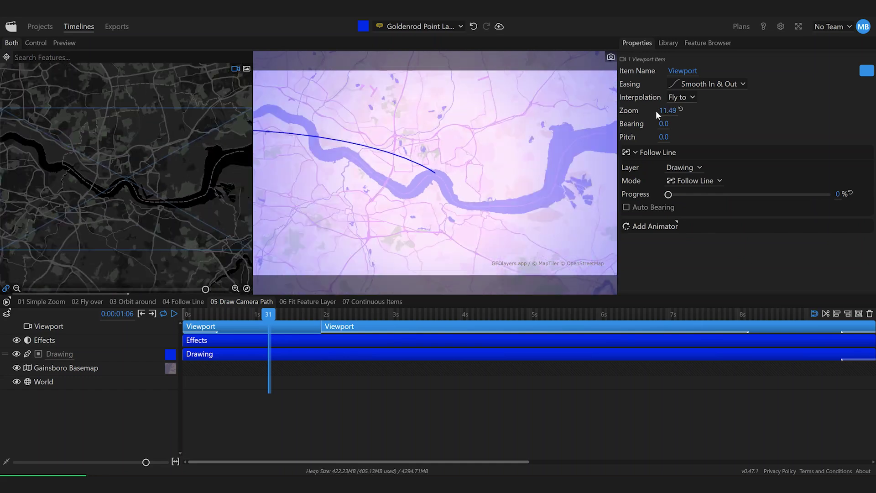
drag(317, 313, 792, 311)
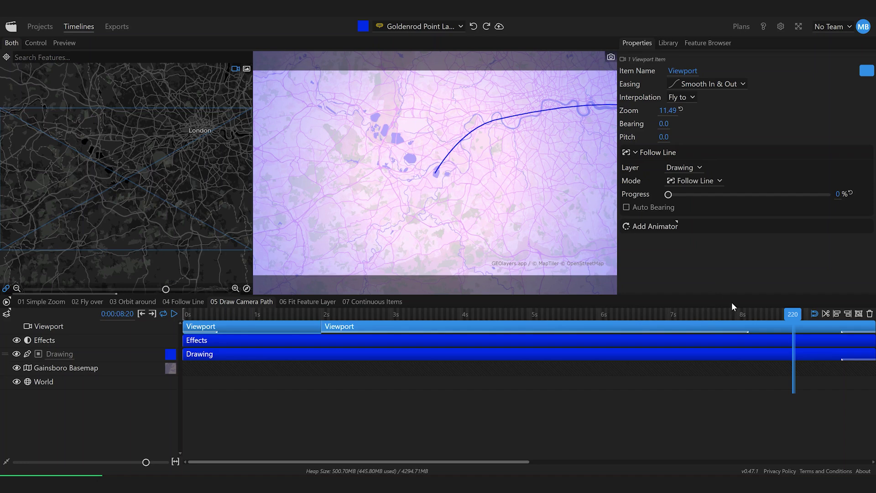
click(745, 329)
drag(663, 114, 676, 112)
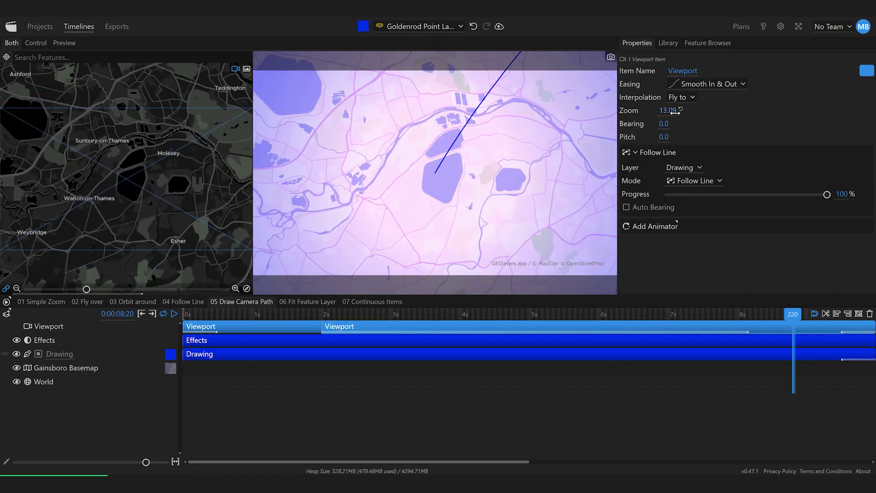
Step: Tilt and rotate the camera in the preview for both the start and the end viewport items of the London path
drag(792, 314, 310, 329)
drag(475, 219, 459, 180)
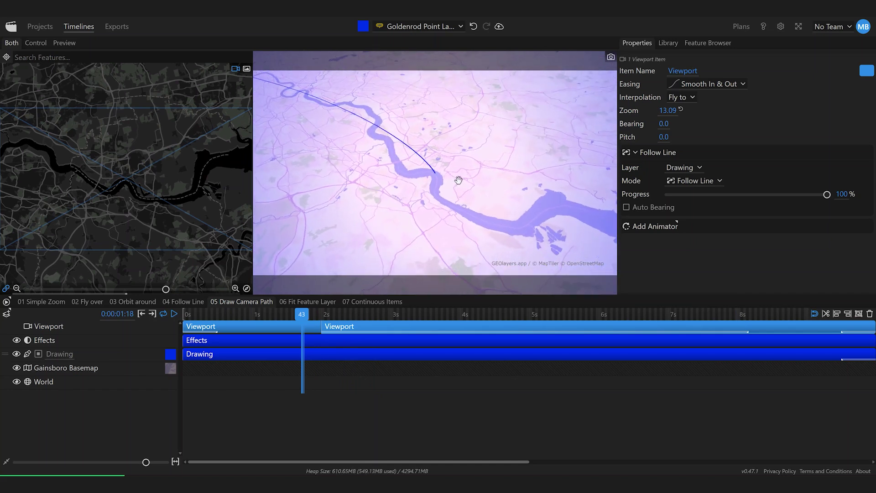
drag(318, 314, 775, 356)
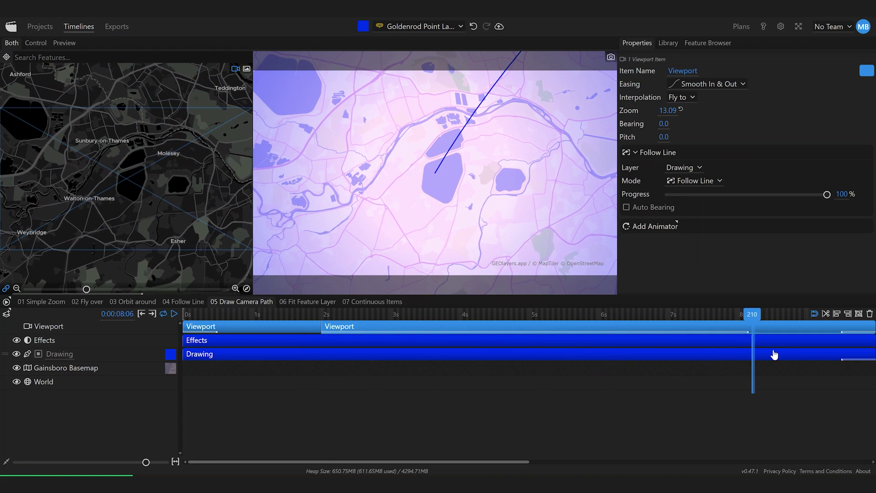
drag(445, 190, 460, 136)
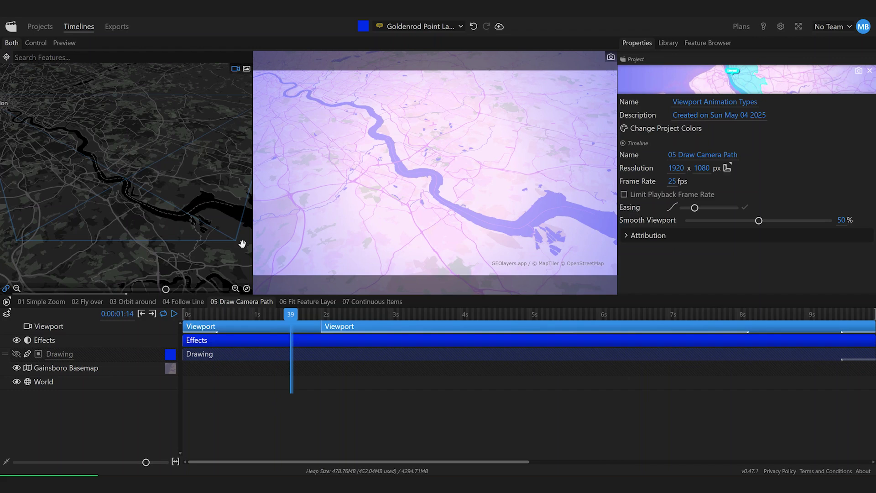
Step: Nudge the drawn path's curve point west of London slightly toward the city in the unlinked overview map, and play back the camera move
click(396, 327)
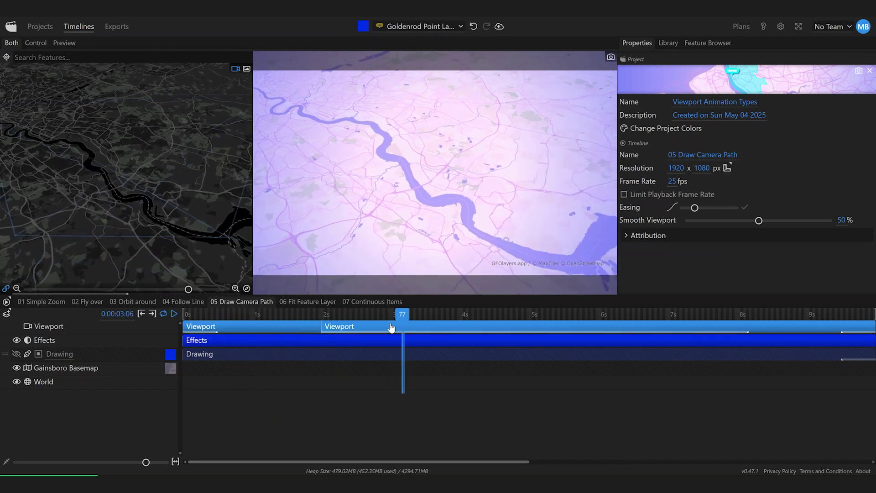
click(260, 361)
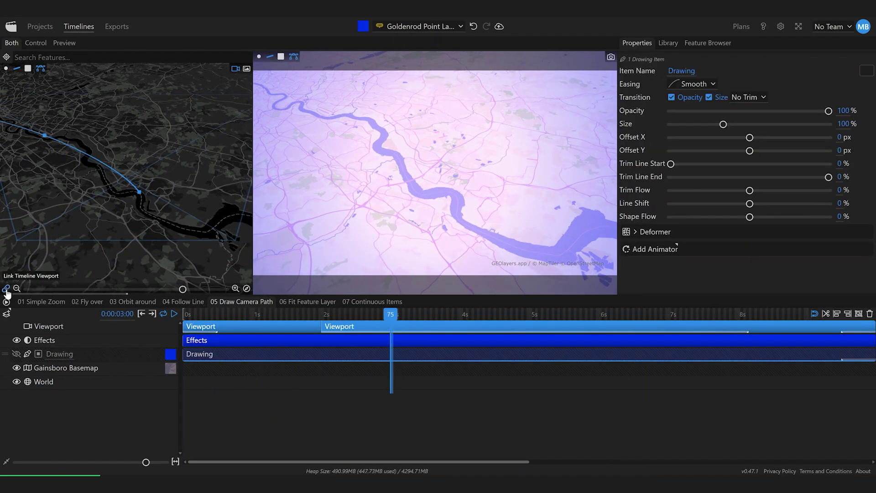
scroll(132, 260, down, 10)
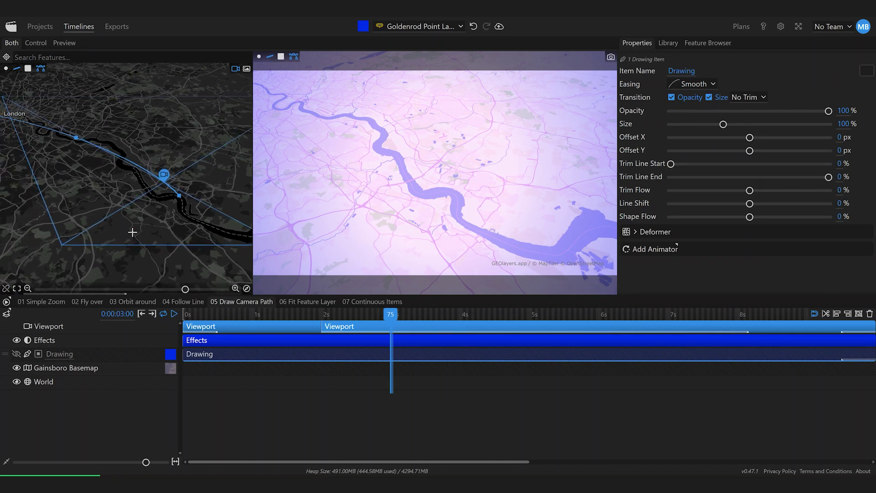
drag(96, 232, 135, 240)
drag(390, 314, 534, 365)
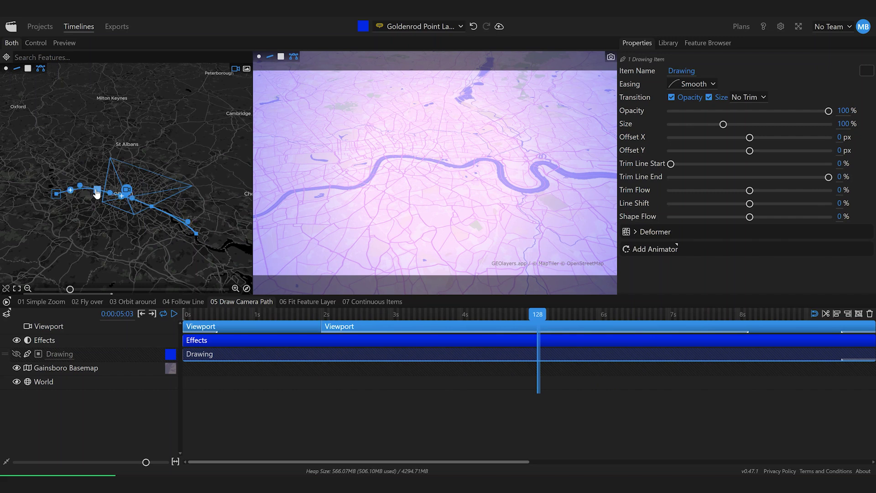
scroll(87, 214, up, 5)
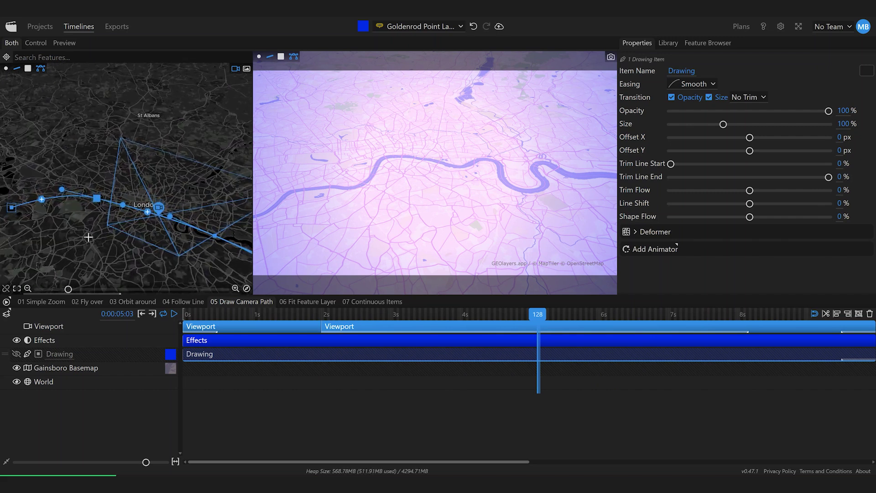
drag(102, 197, 103, 199)
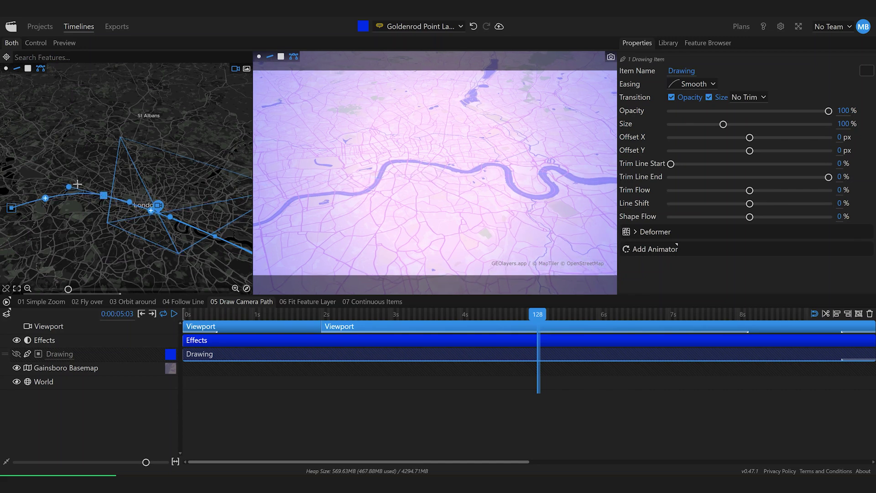
drag(538, 314, 274, 317)
key(space)
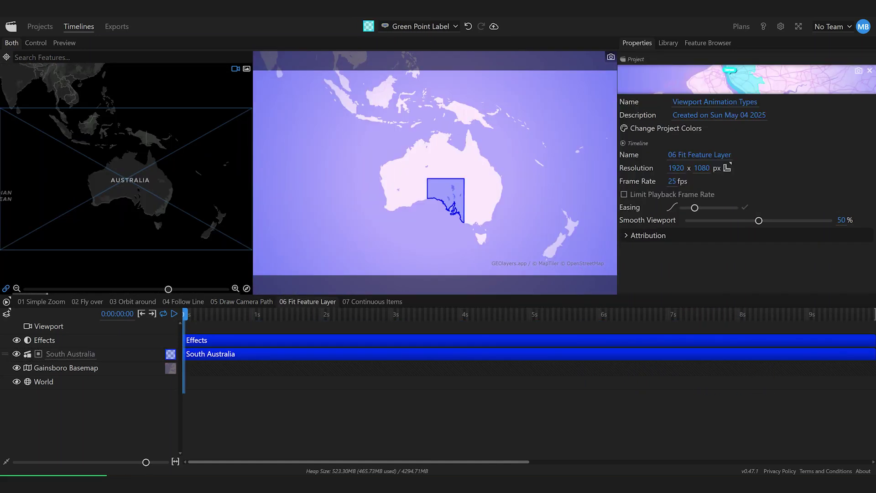
Step: Add a viewport item starting at about 1 s on the 06 Fit Feature Layer timeline and frame South Australia at zoom 5.03
double_click(249, 325)
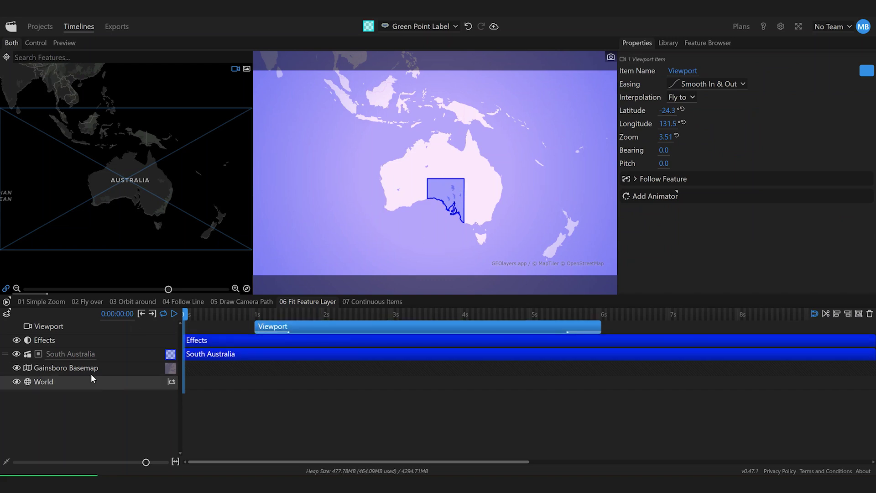
drag(263, 314, 343, 315)
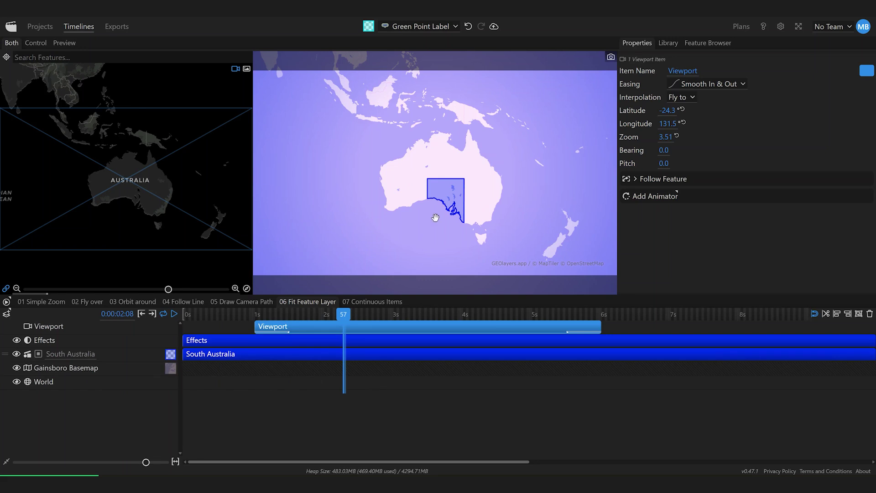
scroll(499, 204, up, 5)
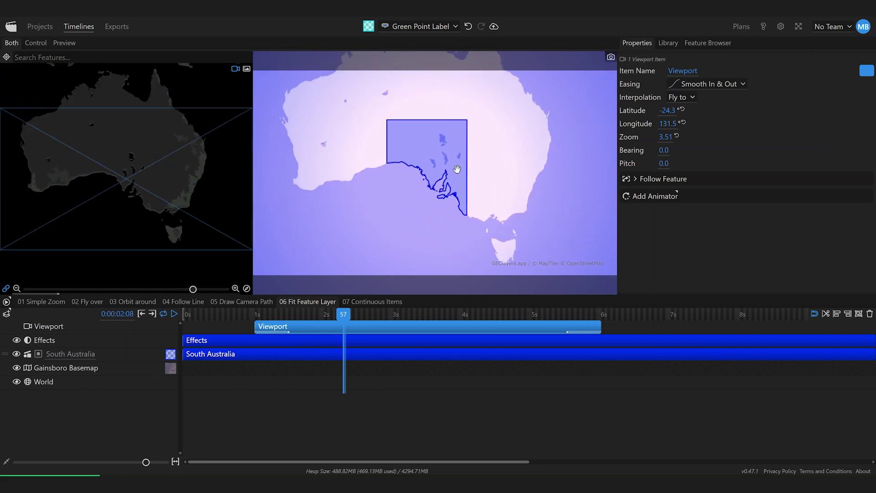
drag(343, 315, 328, 331)
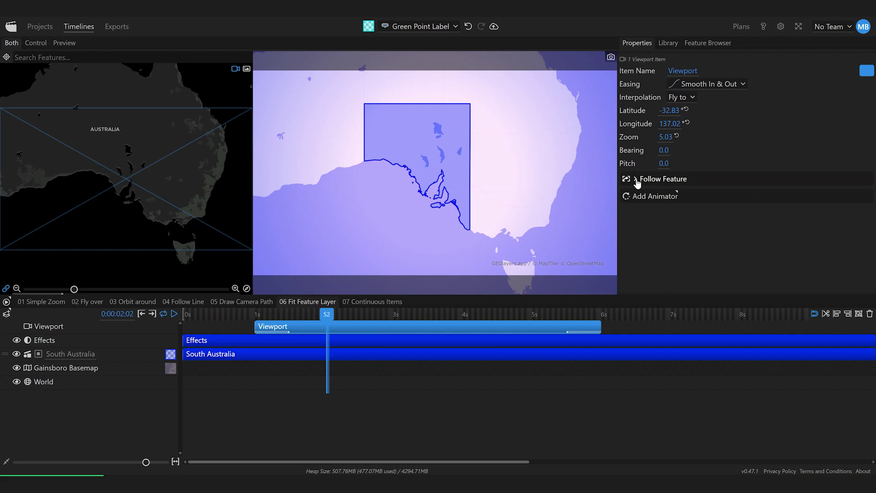
Step: Make the viewport item follow the South Australia layer in Fit Feature mode and scrub through the camera move
click(680, 194)
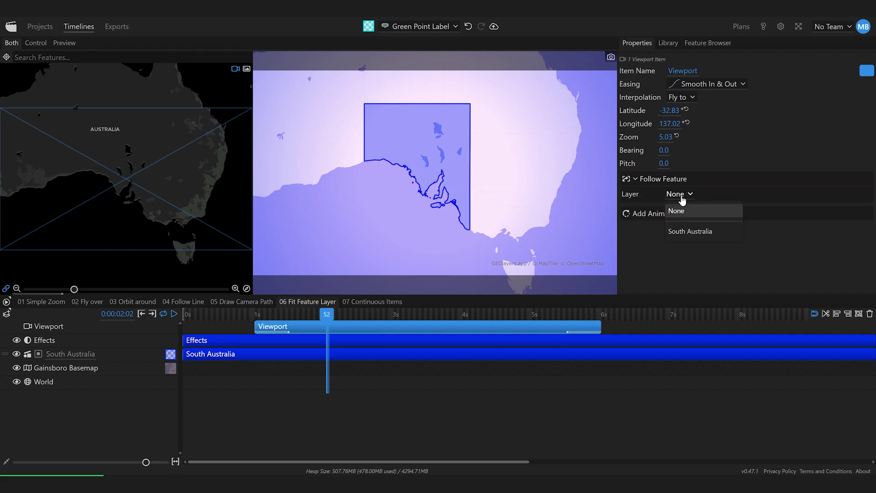
click(703, 233)
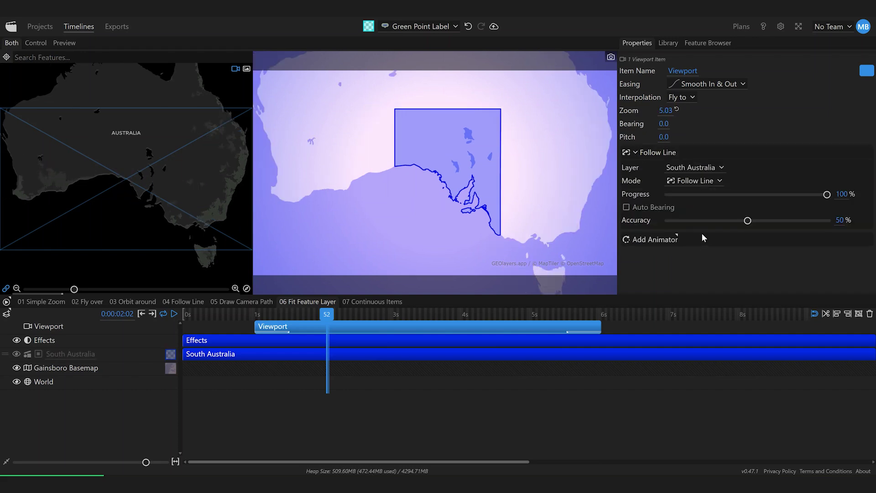
click(687, 183)
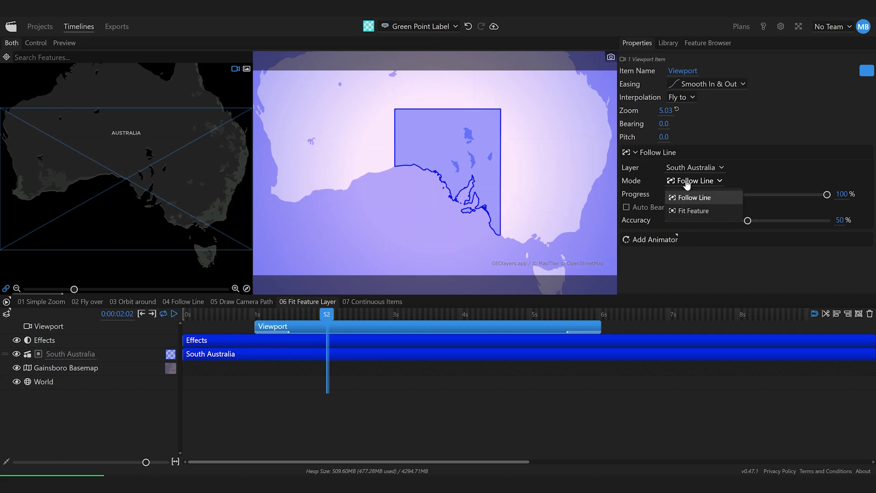
click(705, 211)
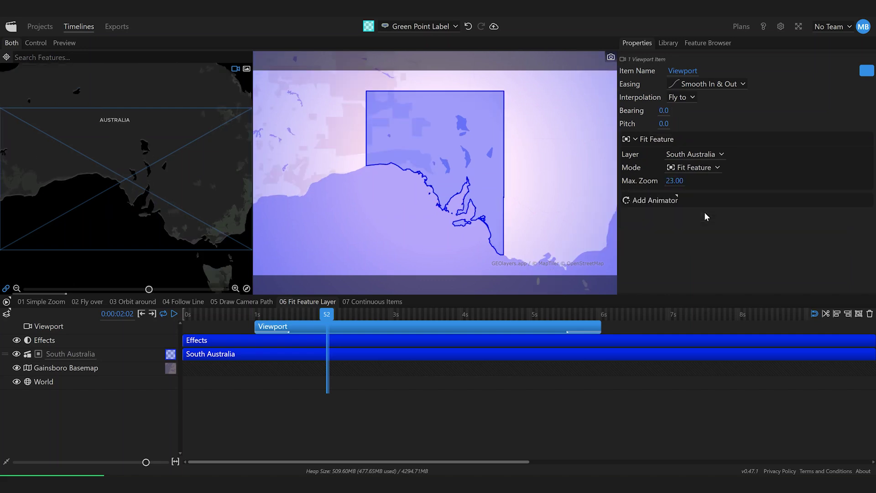
drag(339, 315, 361, 318)
mouse_move(64, 359)
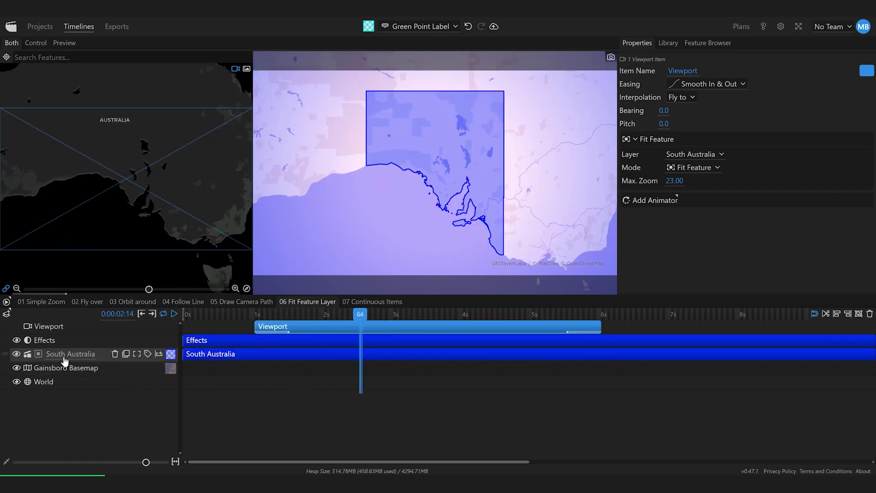
drag(248, 314, 344, 327)
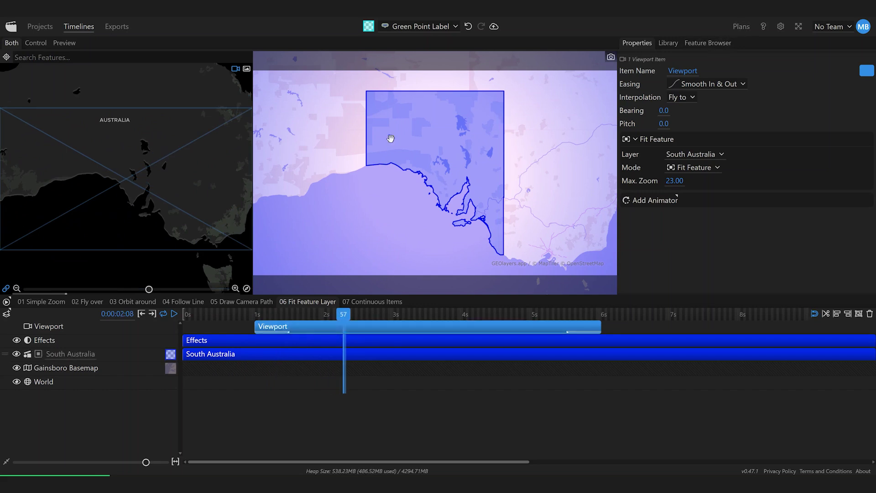
Step: Pick New South Wales from the Australia States & Provinces features and replace the South Australia layer's feature with it
click(720, 46)
click(622, 70)
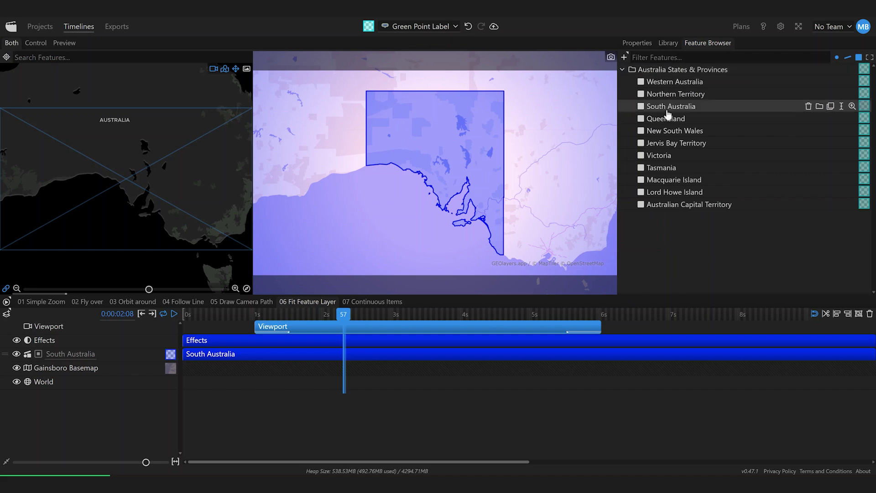
click(675, 82)
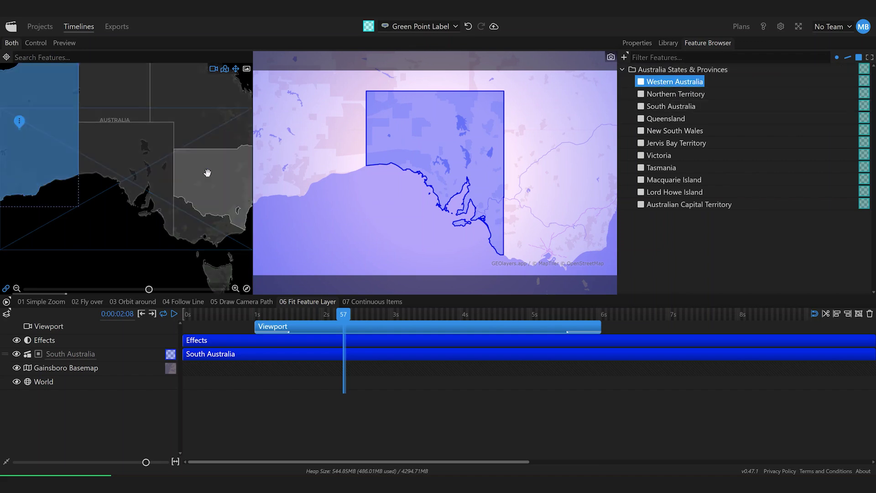
click(137, 141)
click(114, 84)
click(247, 110)
click(217, 191)
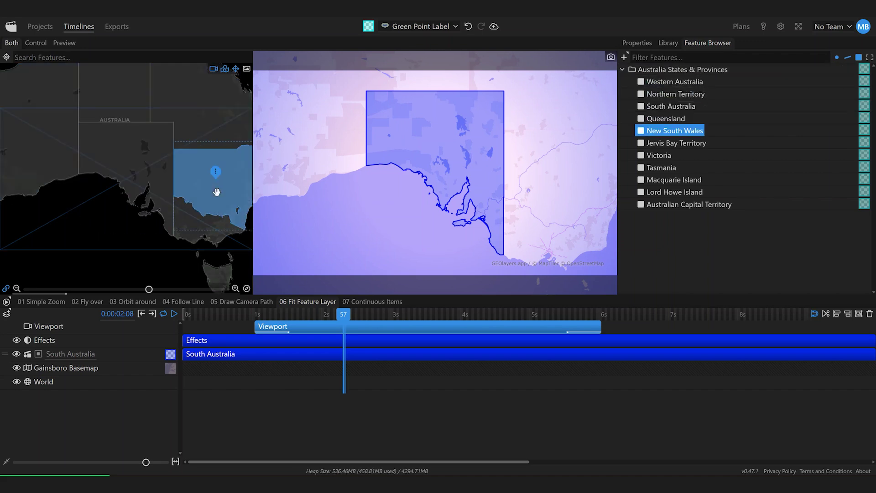
drag(659, 132, 102, 360)
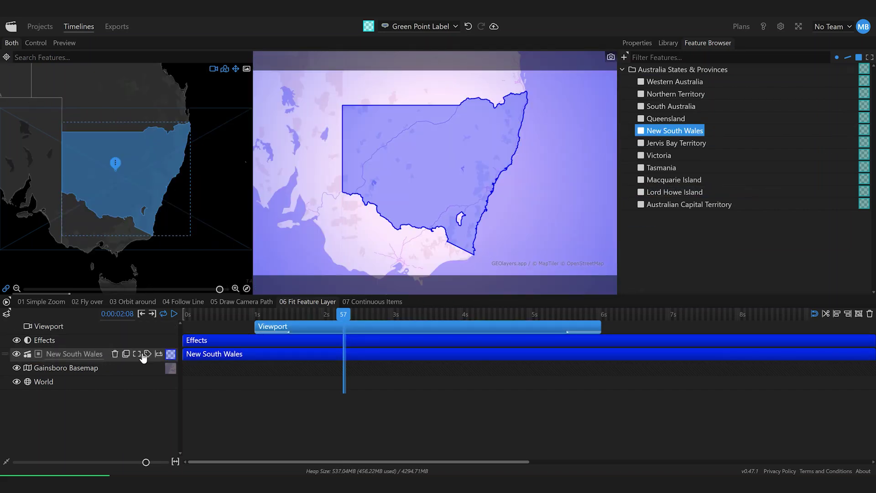
Step: Add a label to the New South Wales layer and play back the fit-feature camera move
mouse_move(344, 314)
mouse_down()
mouse_move(209, 314)
mouse_move(328, 314)
mouse_up()
drag(274, 332, 364, 339)
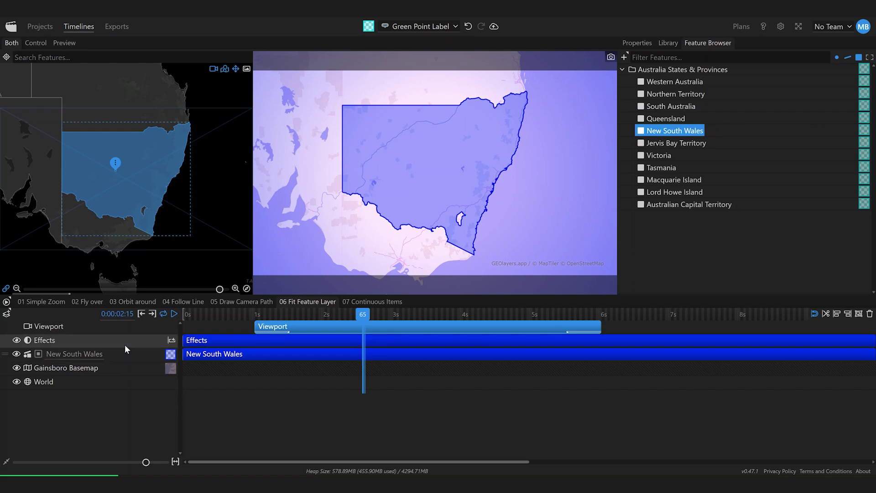
click(148, 354)
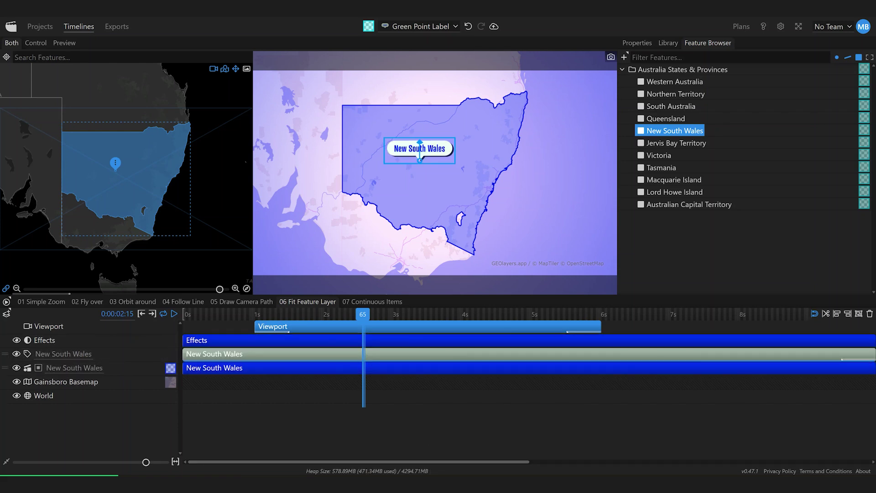
drag(346, 312, 214, 313)
key(space)
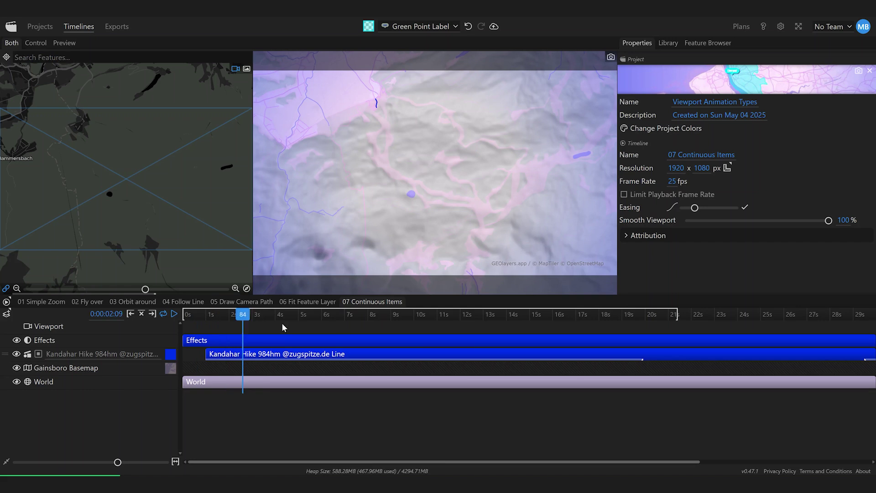
Step: Scrub through the Kandahar Hike line animation on the 07 Continuous Items timeline and add a viewport item near its start
drag(369, 341, 335, 350)
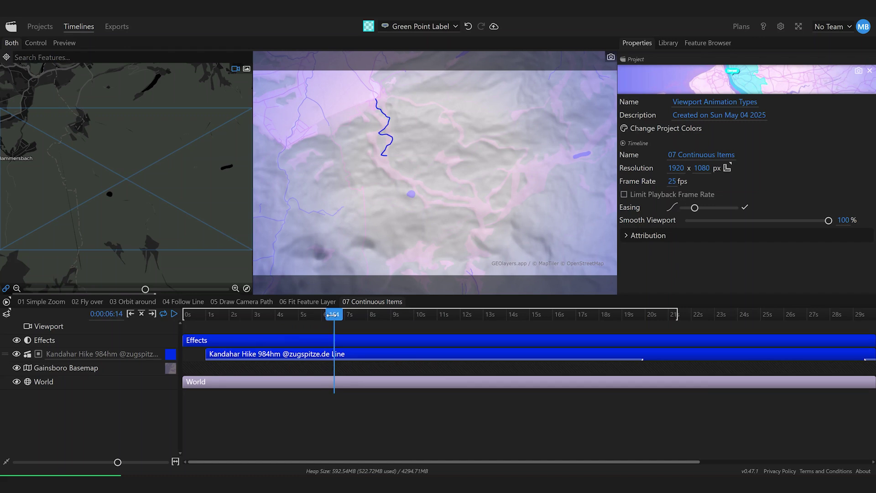
drag(385, 326, 480, 346)
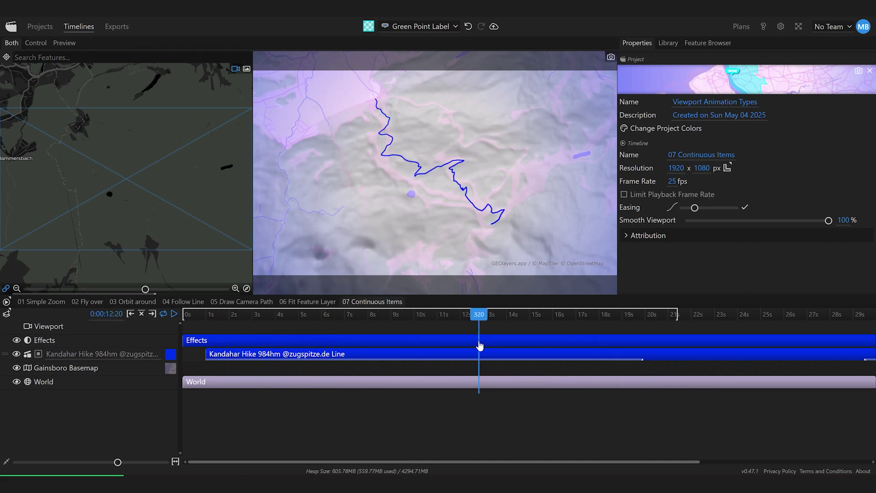
double_click(198, 327)
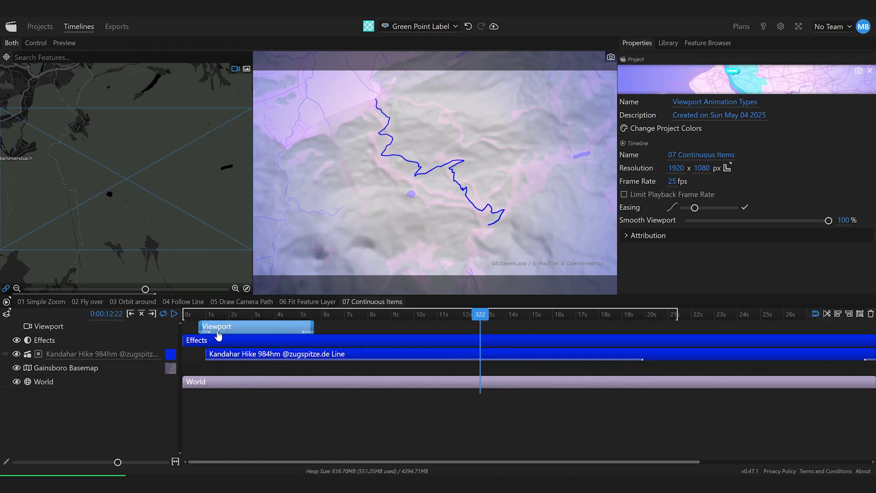
Step: Shift the viewport item slightly earlier and frame its camera closely on the start of the hike line at about zoom 16.93
drag(198, 314, 205, 314)
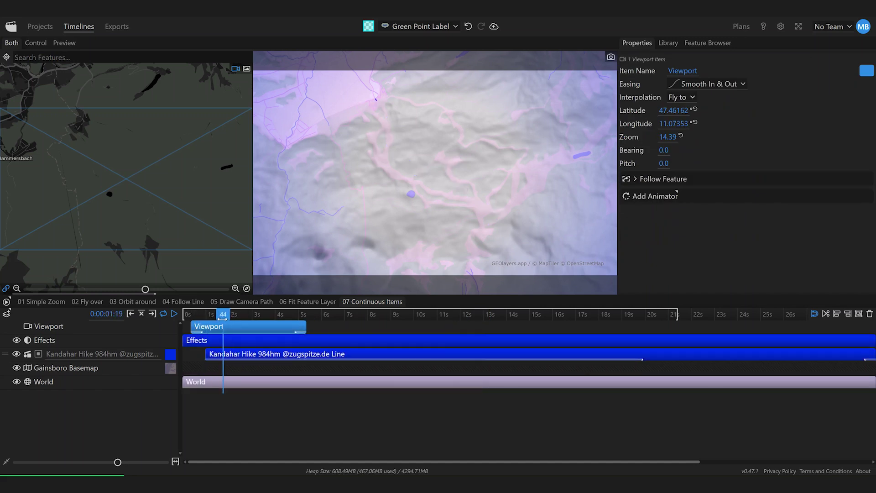
drag(395, 119, 454, 222)
scroll(428, 178, up, 6)
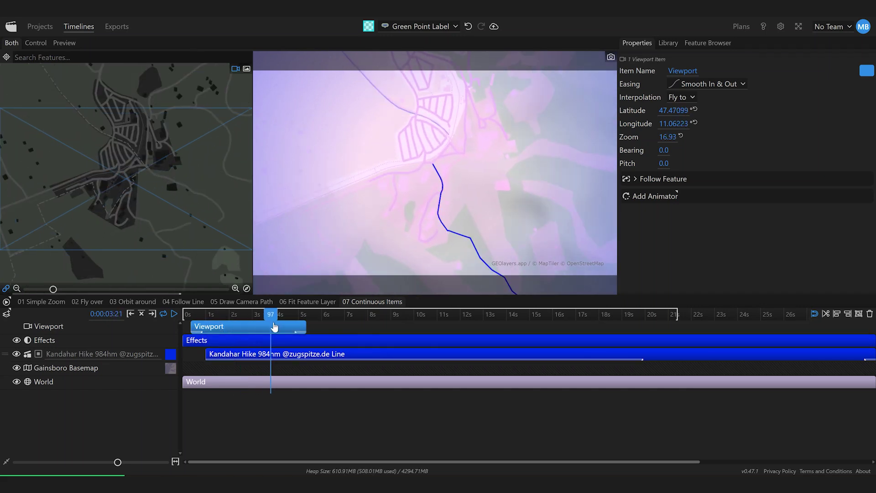
Step: Add a second viewport item after the first and move it earlier so it starts at about 2 s
click(287, 328)
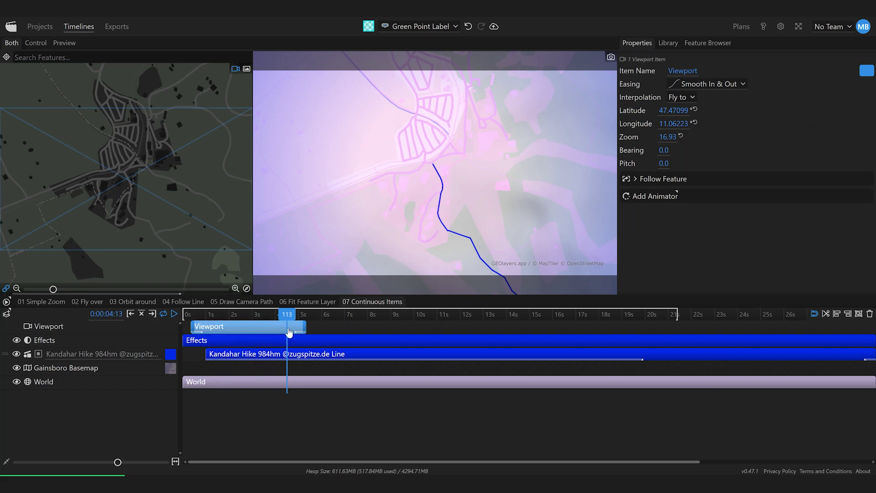
drag(305, 327, 504, 329)
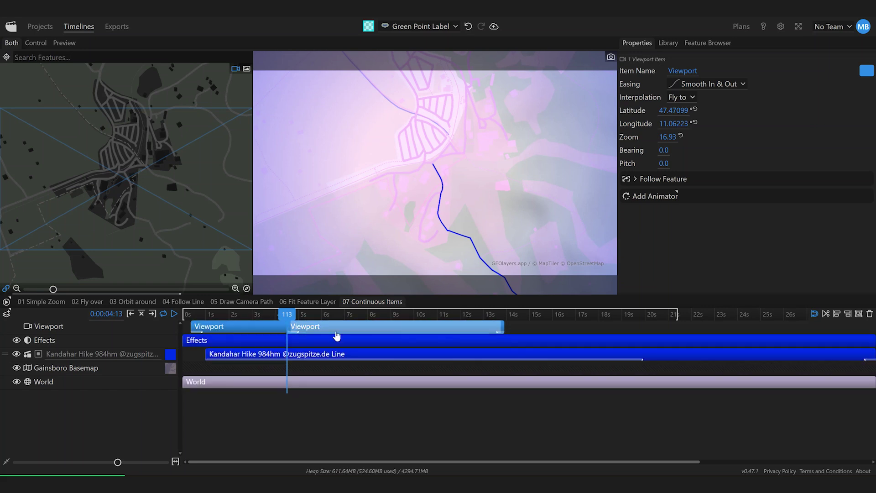
drag(293, 332, 236, 330)
Step: Frame the second viewport item farther along the hike line at about zoom 15.89, bearing -25.6 and pitch 42
click(288, 315)
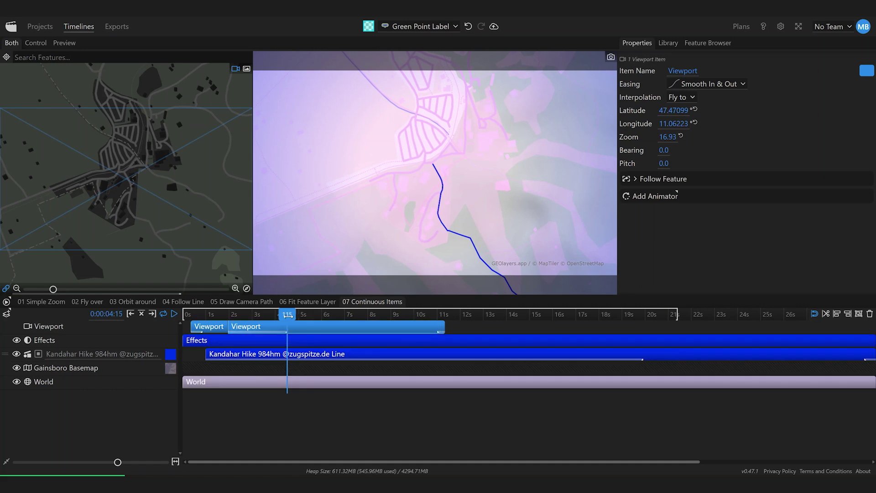
drag(451, 208, 409, 128)
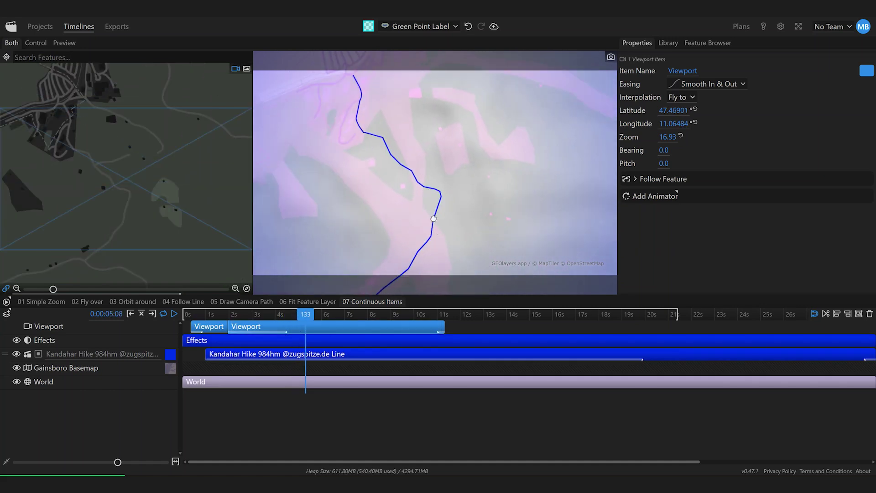
drag(433, 219, 434, 168)
drag(424, 210, 412, 203)
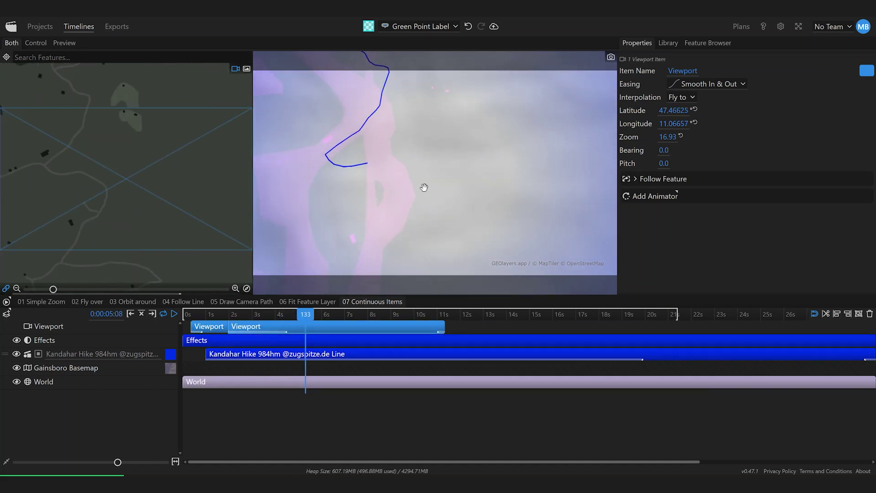
scroll(424, 187, down, 3)
drag(457, 200, 442, 174)
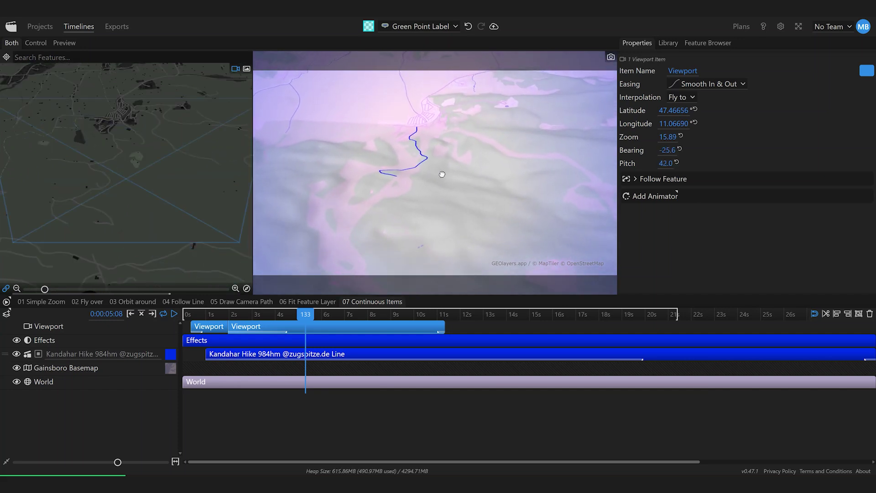
Step: Add three more viewport items up to about 24 s, framing the camera on successive parts of the hike line, and scrub through them
drag(282, 316, 628, 327)
click(413, 330)
drag(411, 174, 388, 191)
click(219, 315)
drag(223, 314, 268, 315)
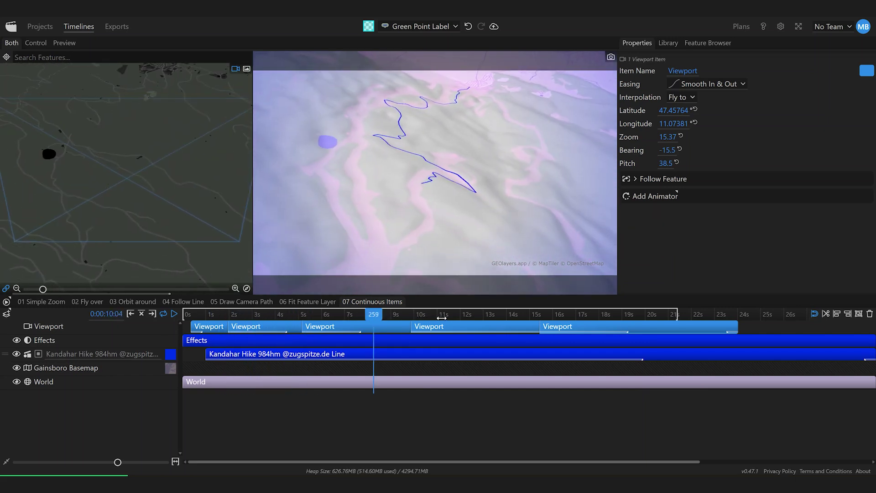
Step: Select the second, third and fourth viewport items together and stretch their transitions to the items' full length
click(635, 314)
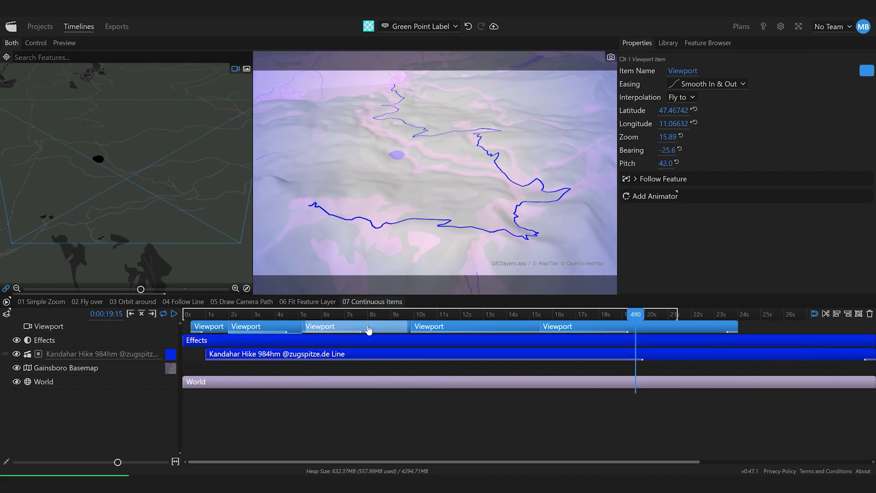
click(439, 327)
click(580, 328)
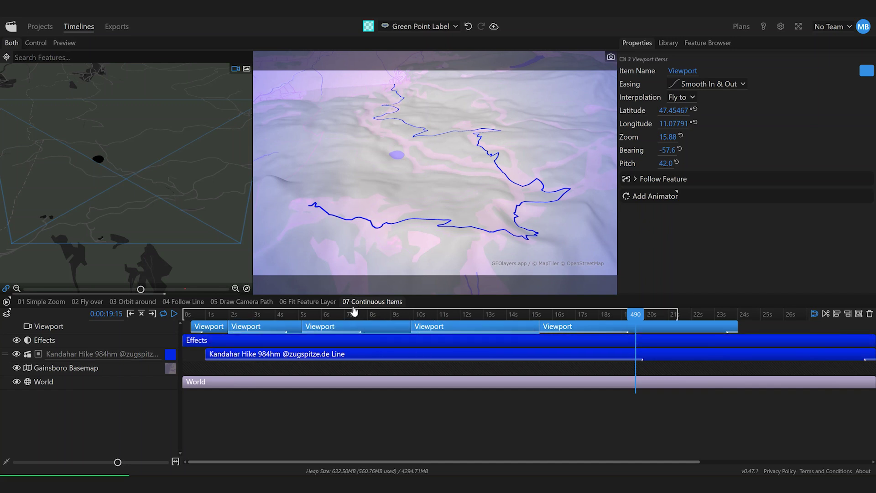
drag(255, 329, 266, 332)
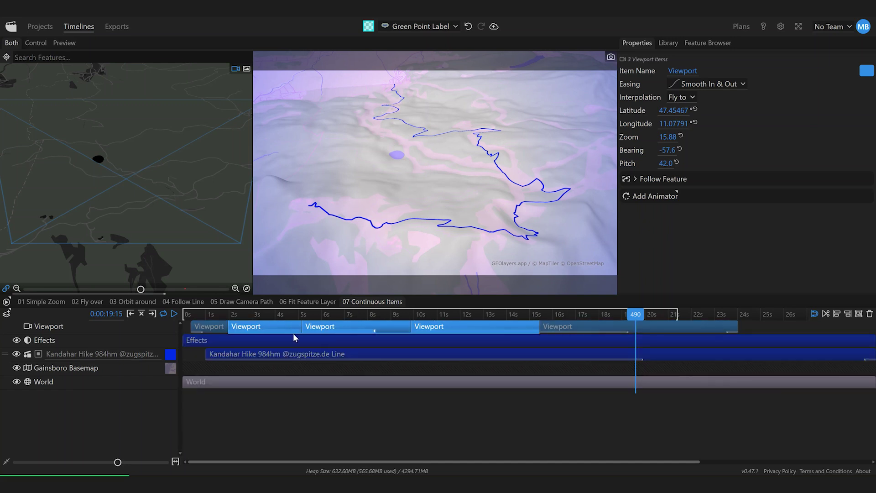
drag(357, 340, 420, 346)
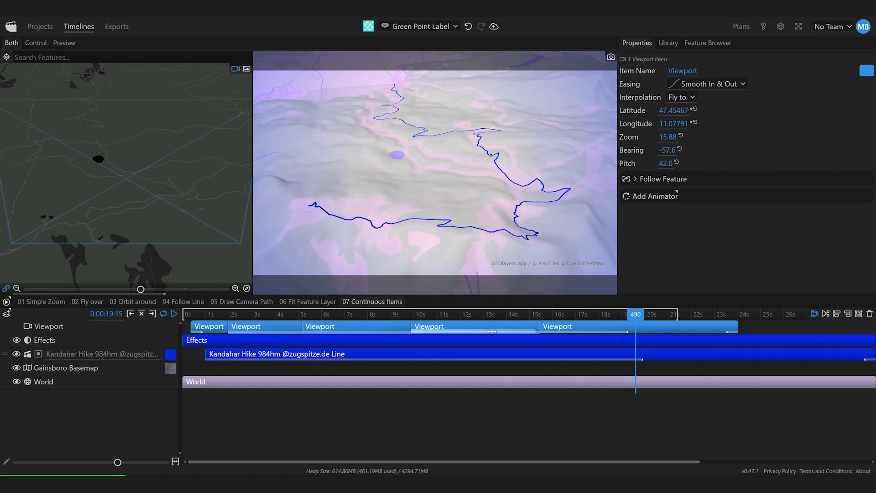
Step: Include the fifth viewport item in the selection and set the easing of all four items to Uniform
click(587, 329)
click(706, 89)
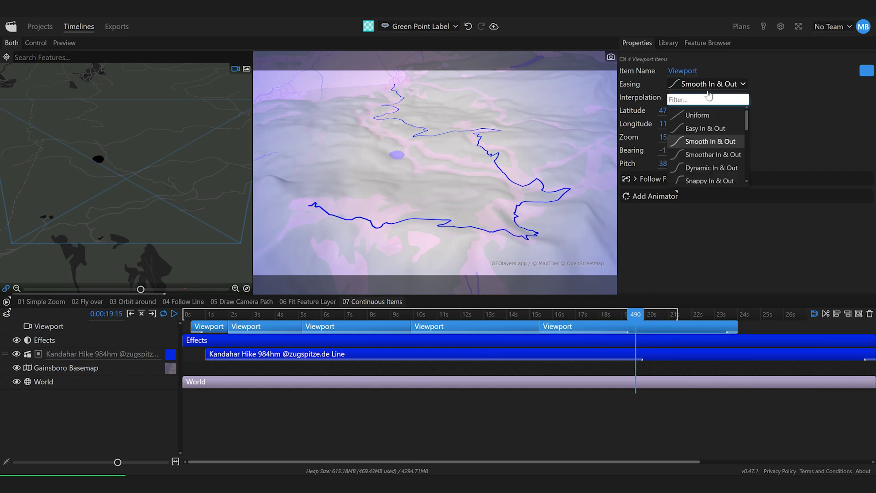
click(706, 117)
Step: Play back the continuous camera move and set the timeline's Smooth Viewport amount to about 55%
click(214, 329)
key(space)
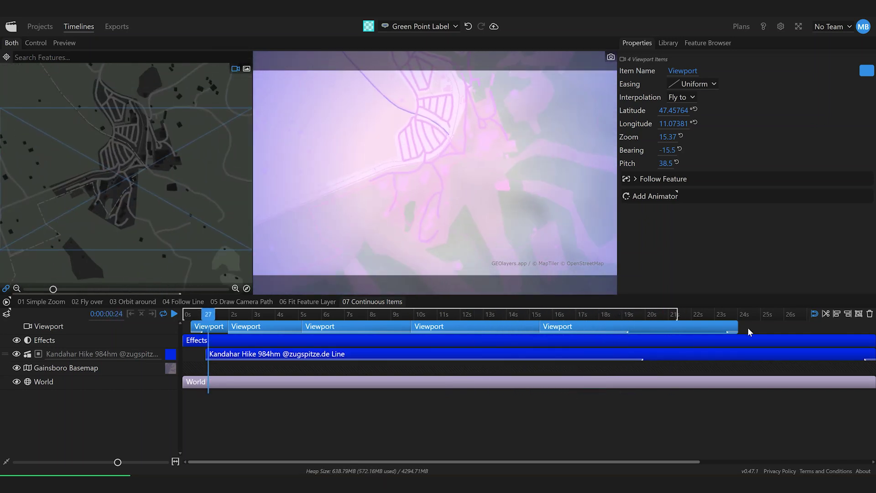
click(605, 338)
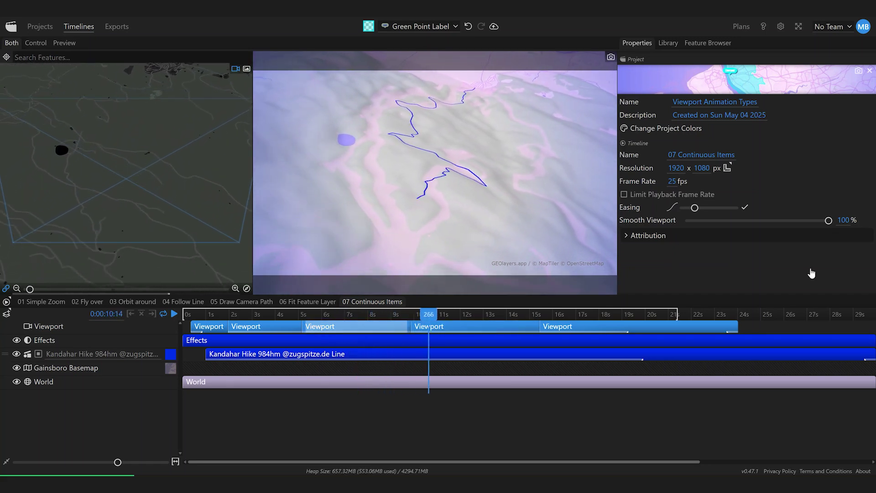
drag(828, 220, 761, 230)
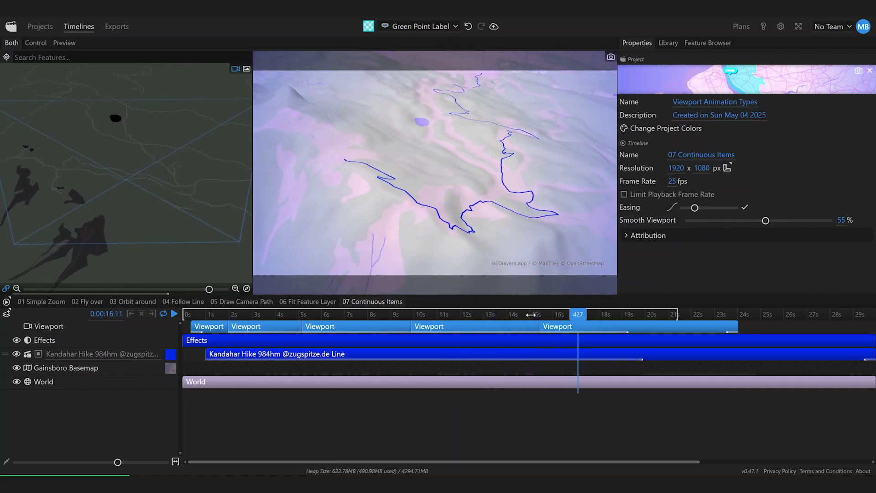